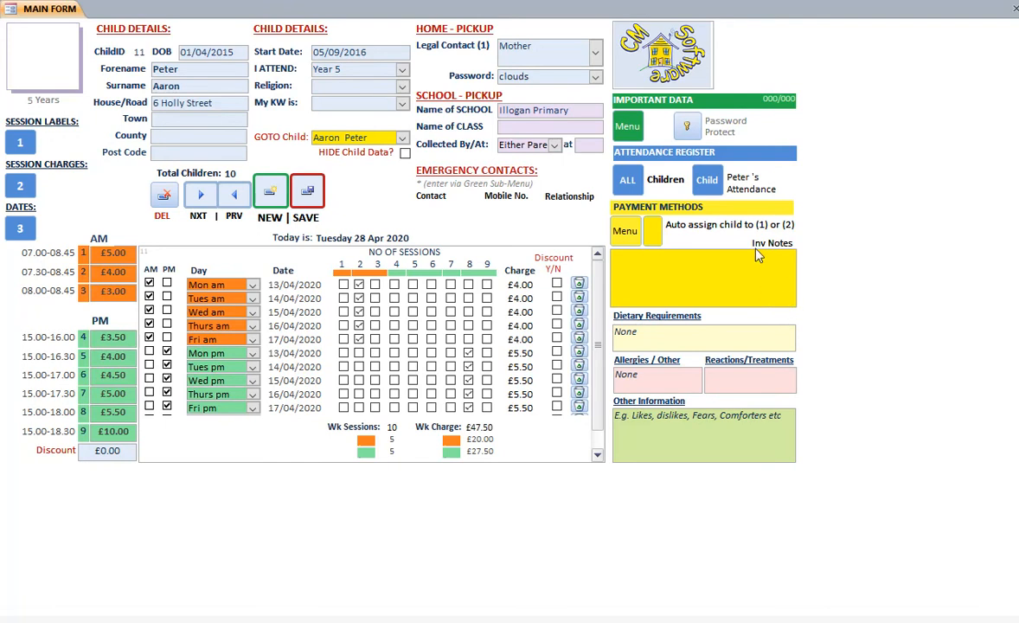
# Assign the first two listed children to PayPlan and the remaining children to AutoRun, and close the assignment form
pyautogui.click(654, 232)
pyautogui.moveTo(376, 53); pyautogui.dragTo(452, 50)
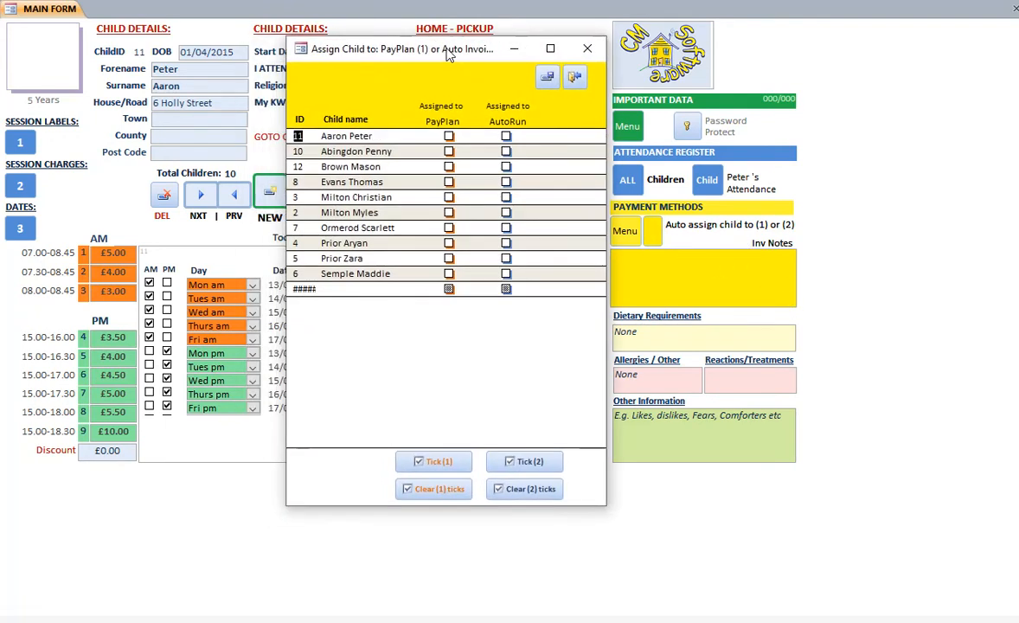
pyautogui.click(448, 134)
pyautogui.click(448, 150)
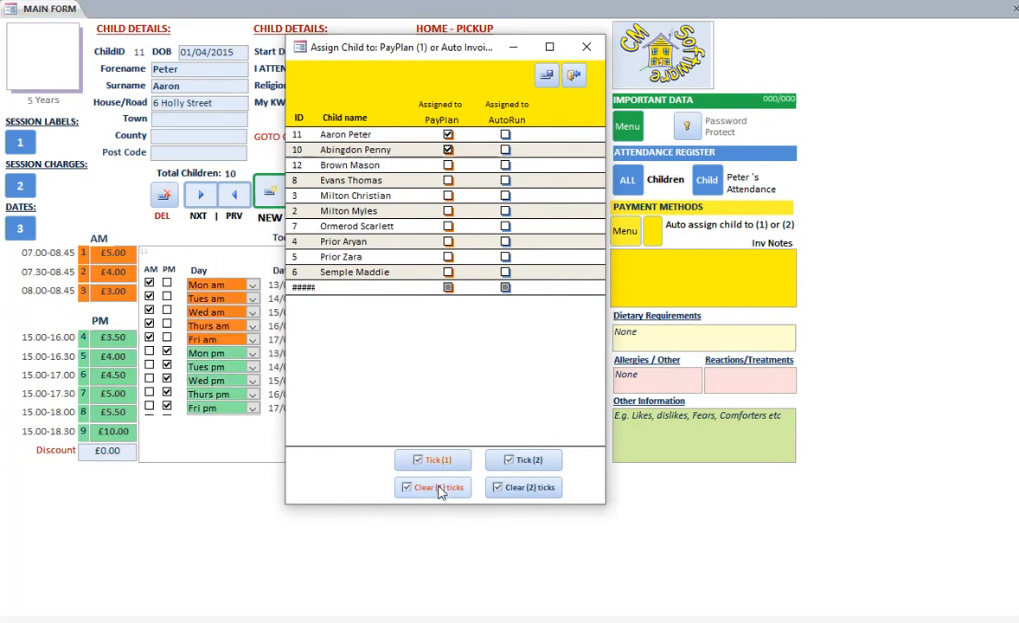
pyautogui.click(530, 462)
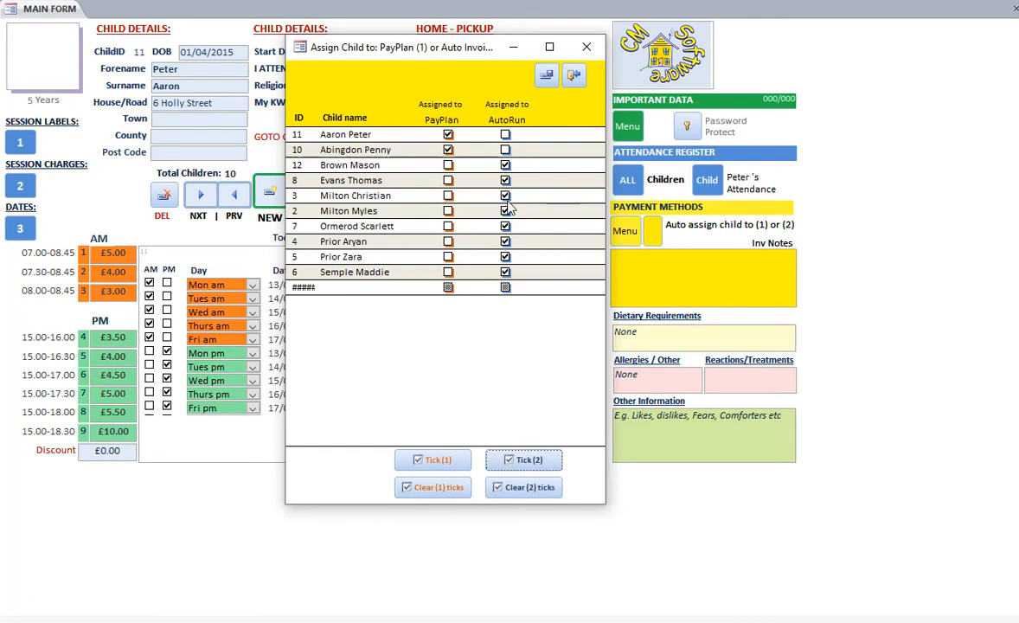
pyautogui.click(574, 76)
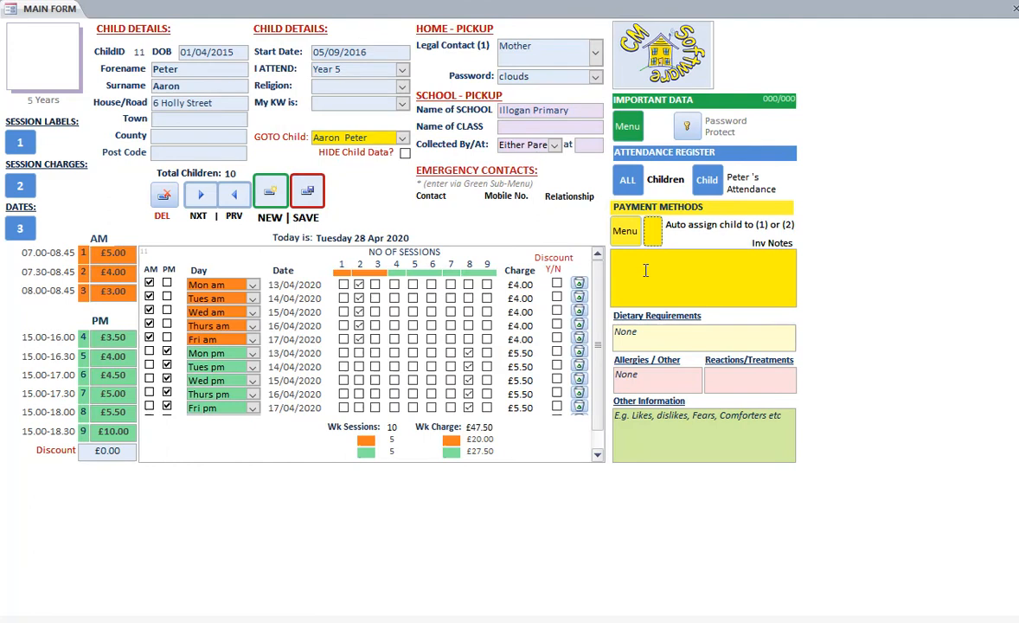
# Create a payment plan (method 1) invoice for the current child covering 01/01/2020 to 31/01/2020, due on 10/01/2020
pyautogui.click(624, 230)
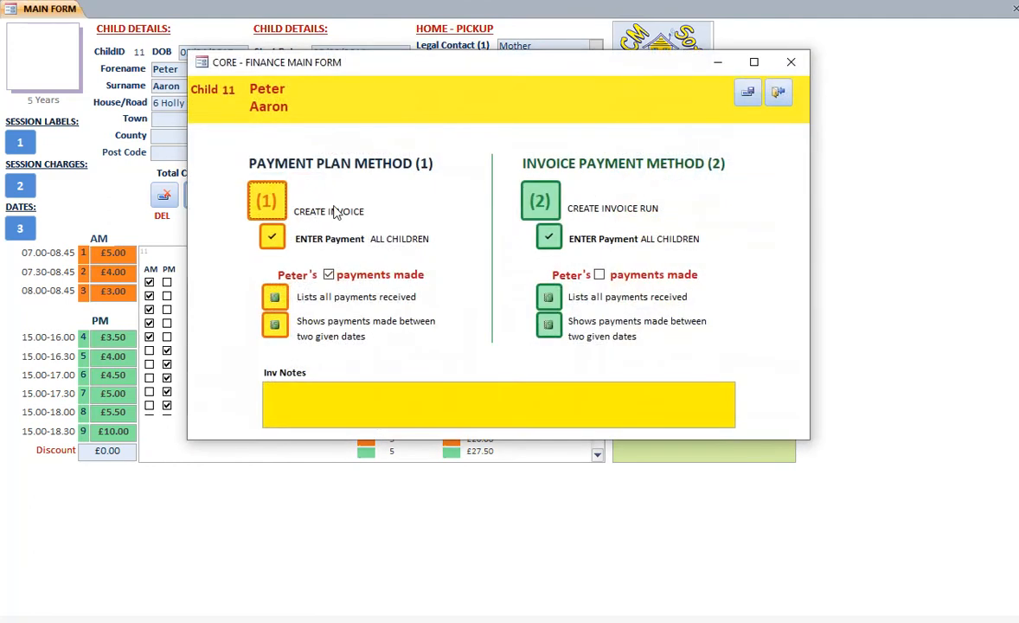
pyautogui.click(267, 200)
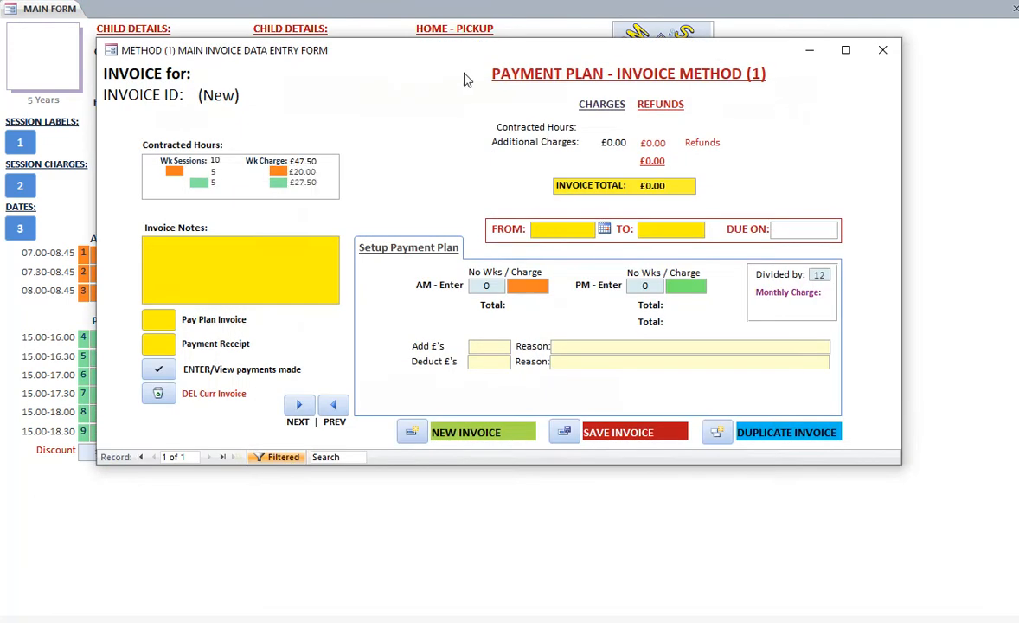
pyautogui.write('1/1')
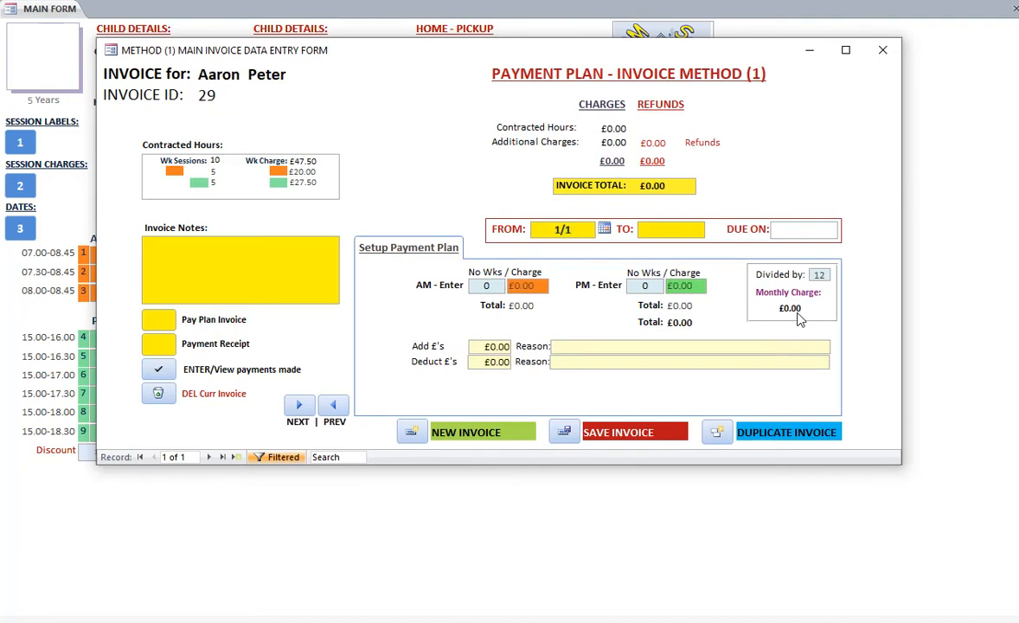
pyautogui.press('Tab')
pyautogui.write('31/01')
pyautogui.press('Tab')
pyautogui.write('10/01')
pyautogui.press('Tab')
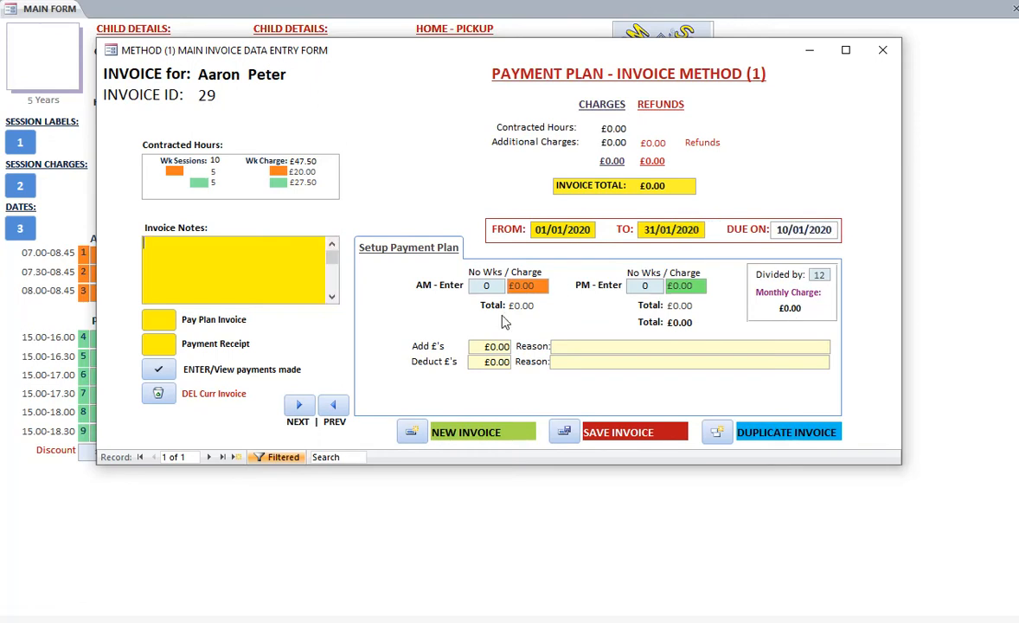
# Set up the payment plan with 30 AM weeks at £20.00 and 30 PM weeks at £27.50
pyautogui.moveTo(474, 286); pyautogui.dragTo(500, 288)
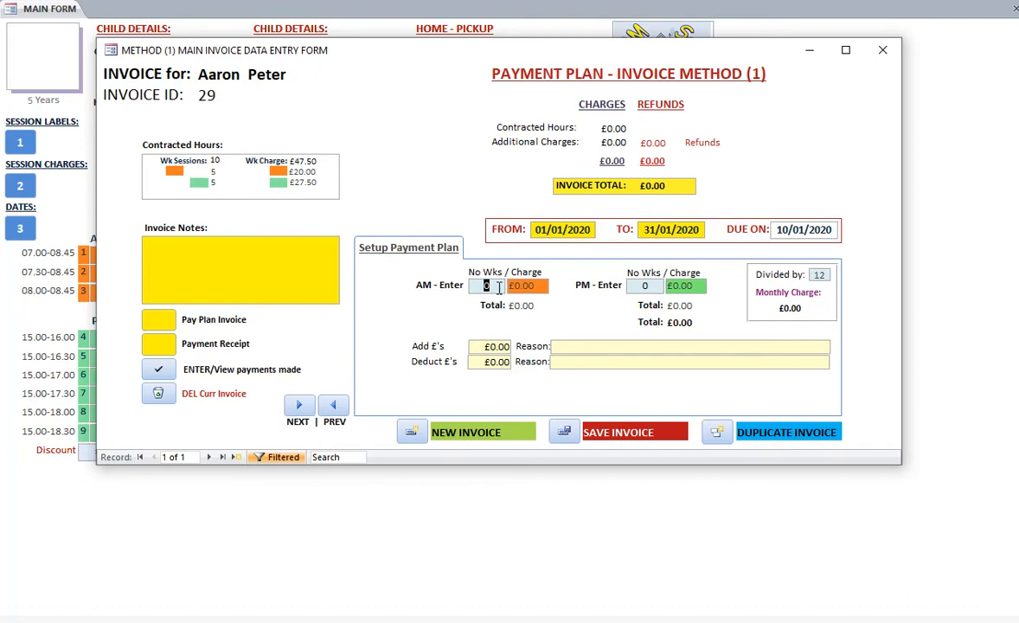
pyautogui.press('Tab')
pyautogui.write('20')
pyautogui.press('Tab')
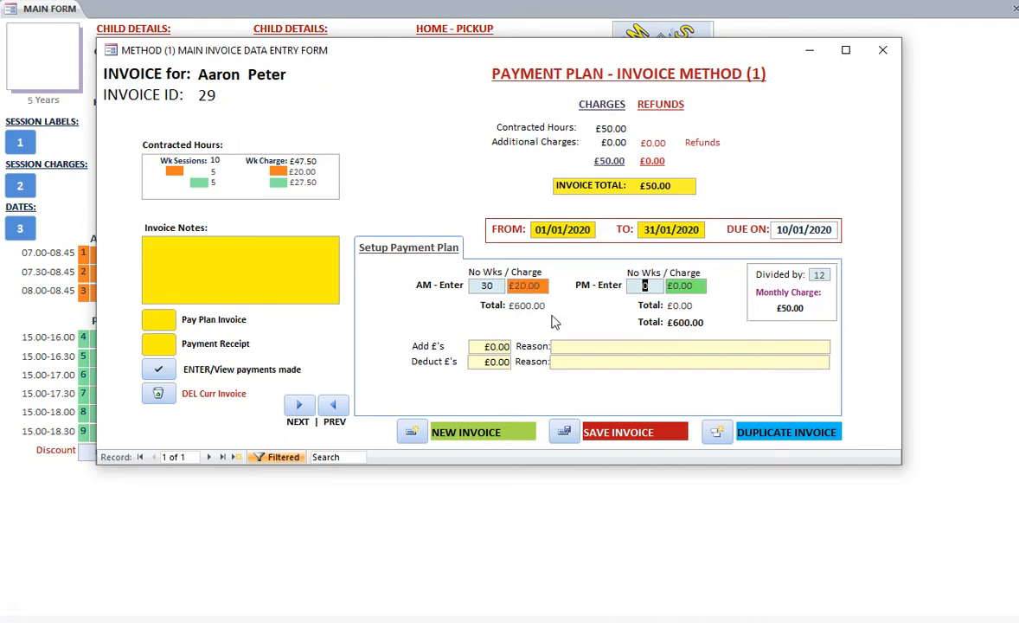
pyautogui.press('Tab')
pyautogui.write('2')
pyautogui.press('Tab')
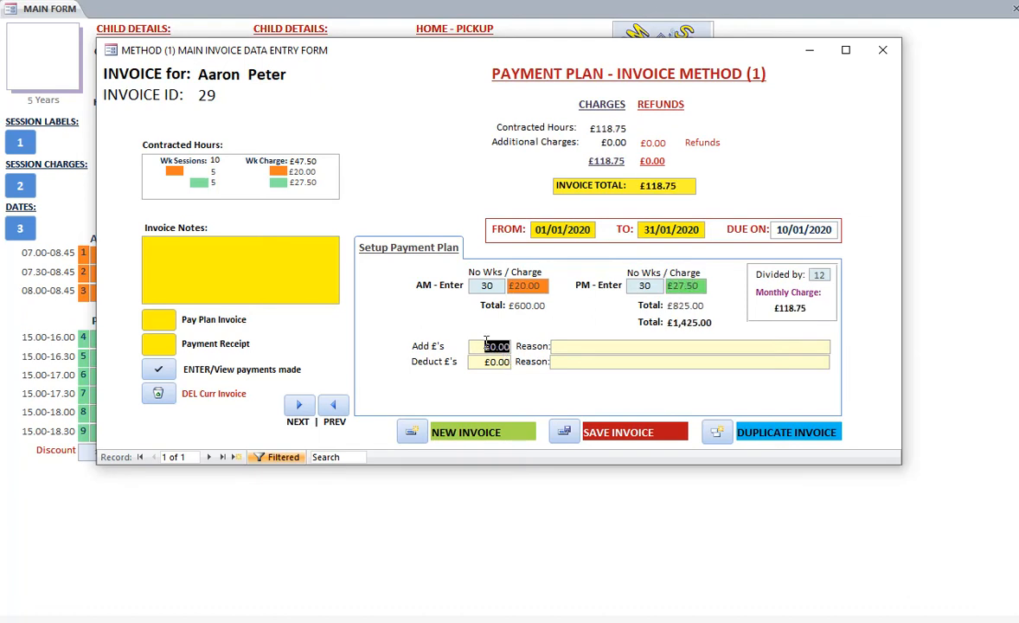
# Add a £10.00 charge for "vegan meals" and a £2.50 deduction for "bring their own fruit" on the invoice
pyautogui.write('10')
pyautogui.click(576, 345)
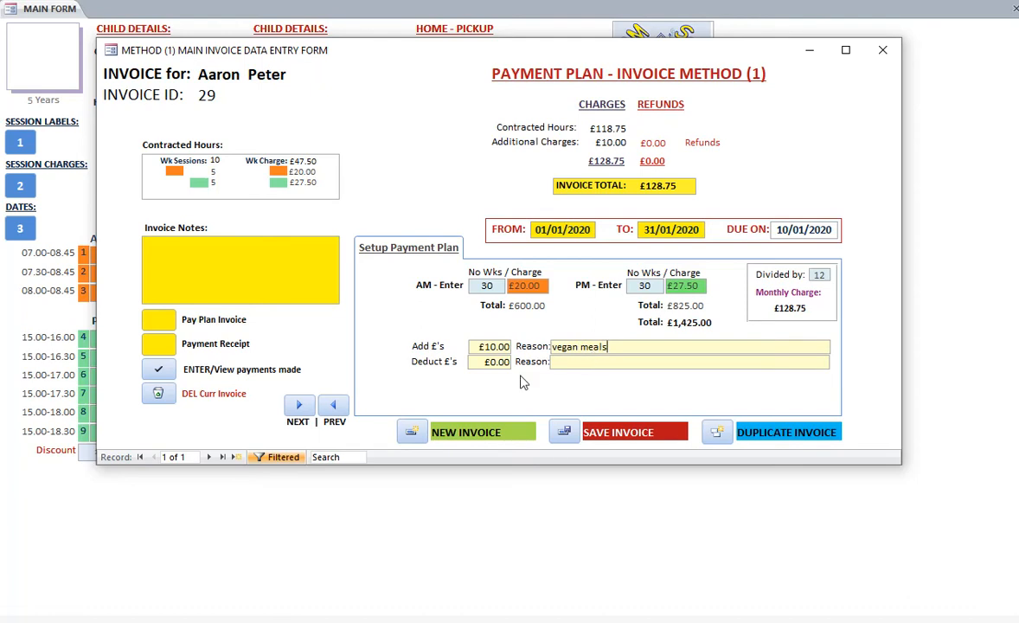
pyautogui.click(487, 361)
pyautogui.write('2.50')
pyautogui.press('Tab')
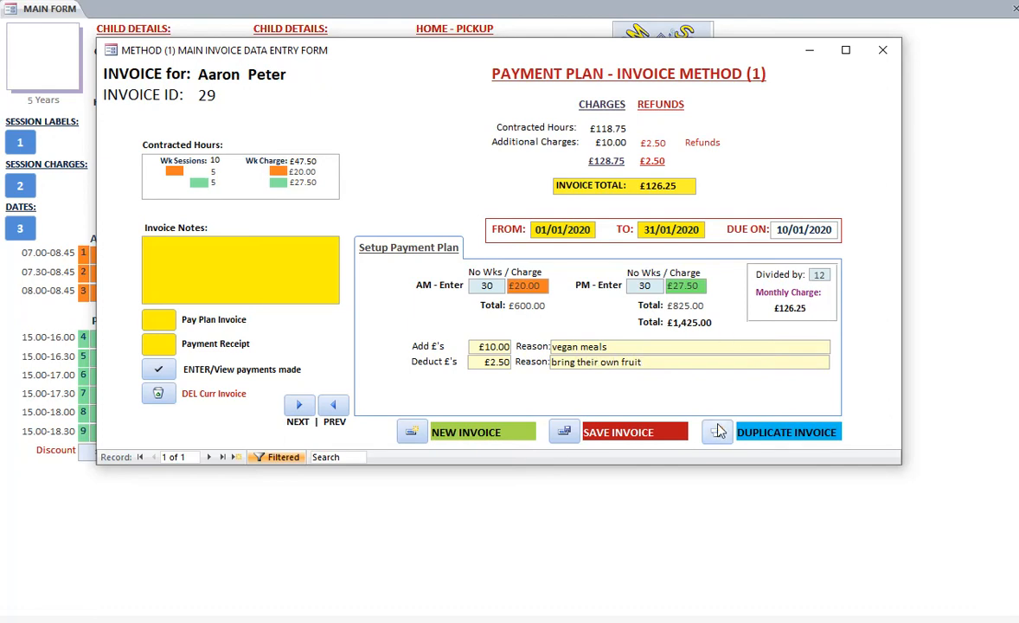
# Save the January invoice and review its printable pay plan invoice down to the total, closing the preview
pyautogui.click(565, 433)
pyautogui.click(158, 322)
pyautogui.moveTo(586, 113); pyautogui.dragTo(504, 33)
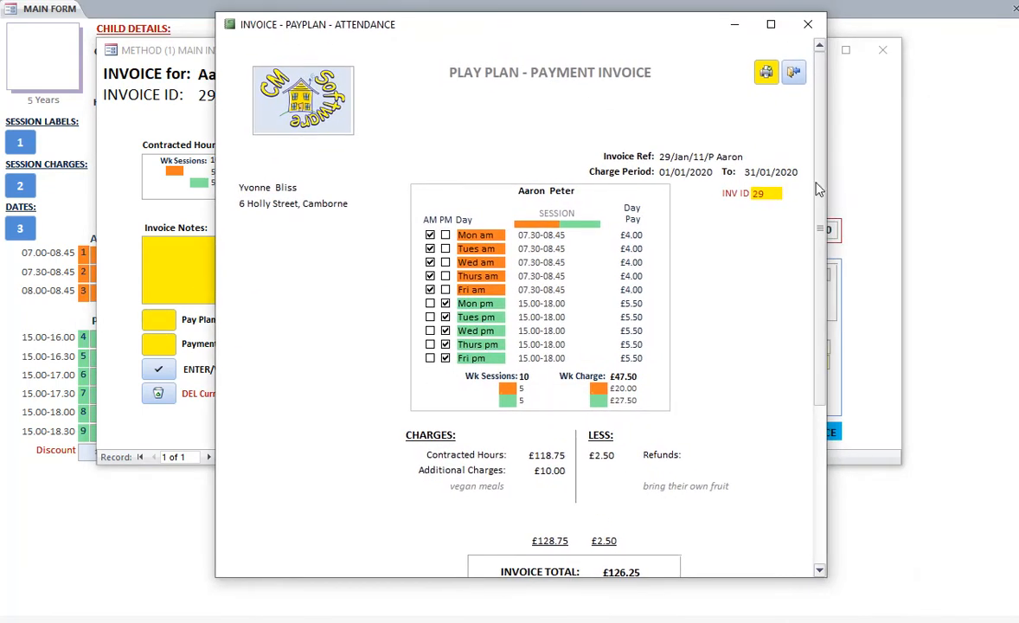
pyautogui.moveTo(821, 187); pyautogui.dragTo(825, 255)
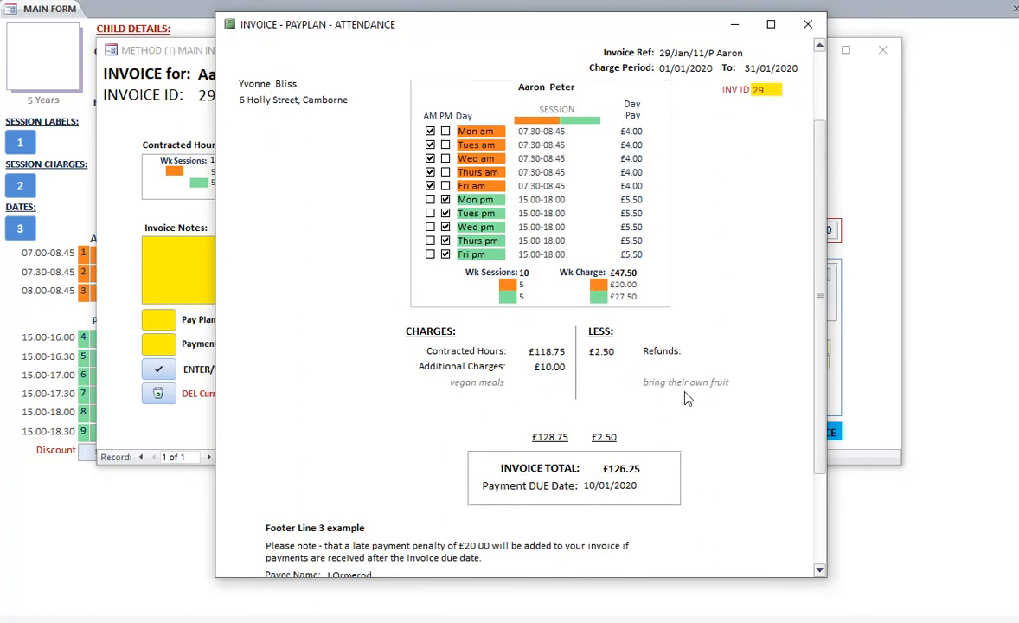
pyautogui.click(807, 24)
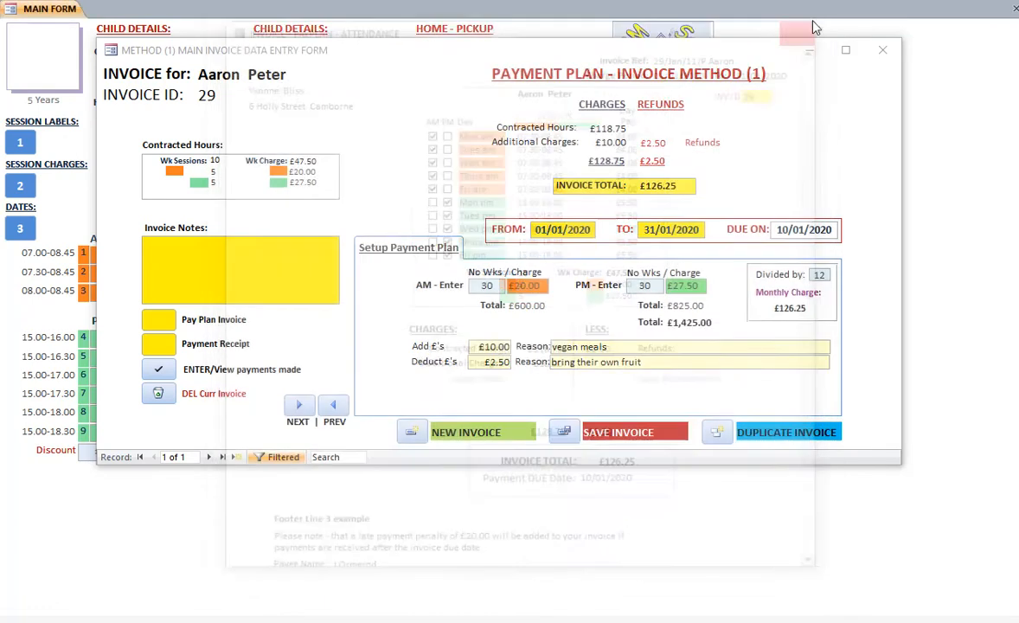
# Record a payment of £126.25 received on 10/01/2020 for the January invoice and view its payment receipt
pyautogui.click(157, 372)
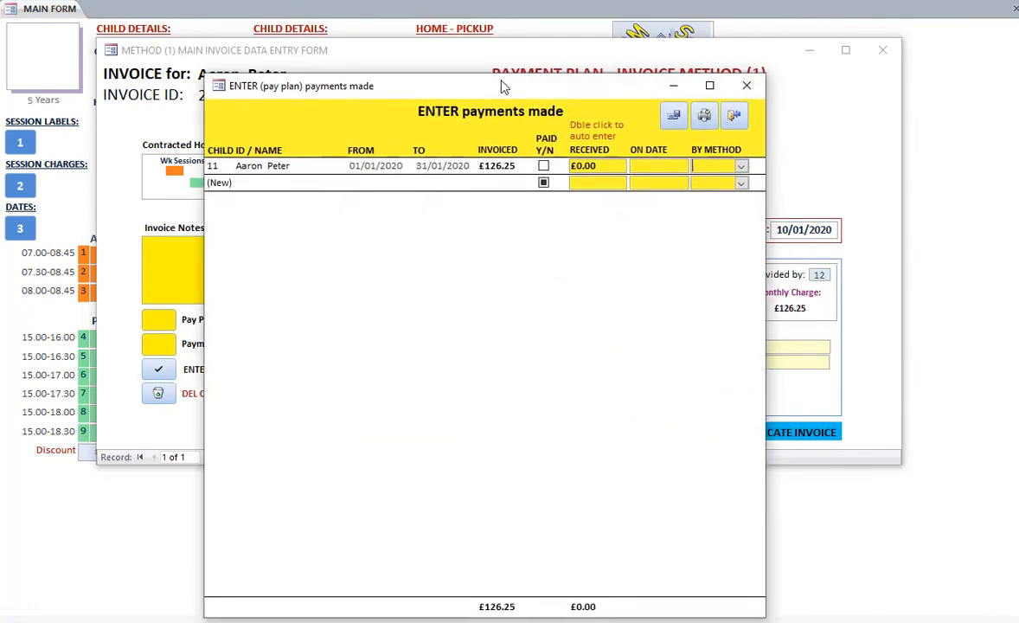
pyautogui.moveTo(501, 81); pyautogui.dragTo(494, 71)
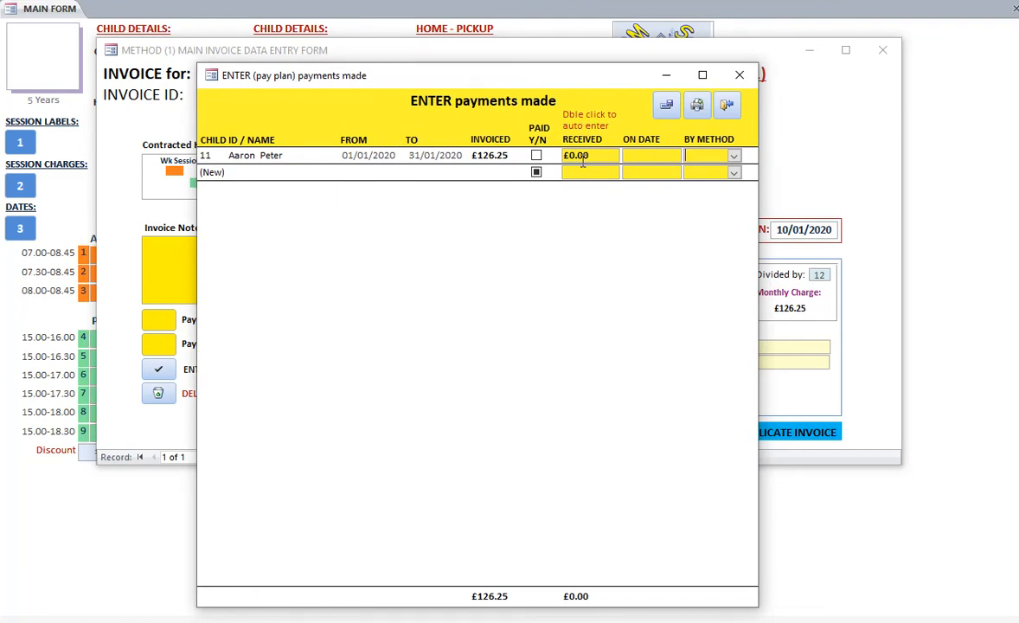
pyautogui.click(727, 105)
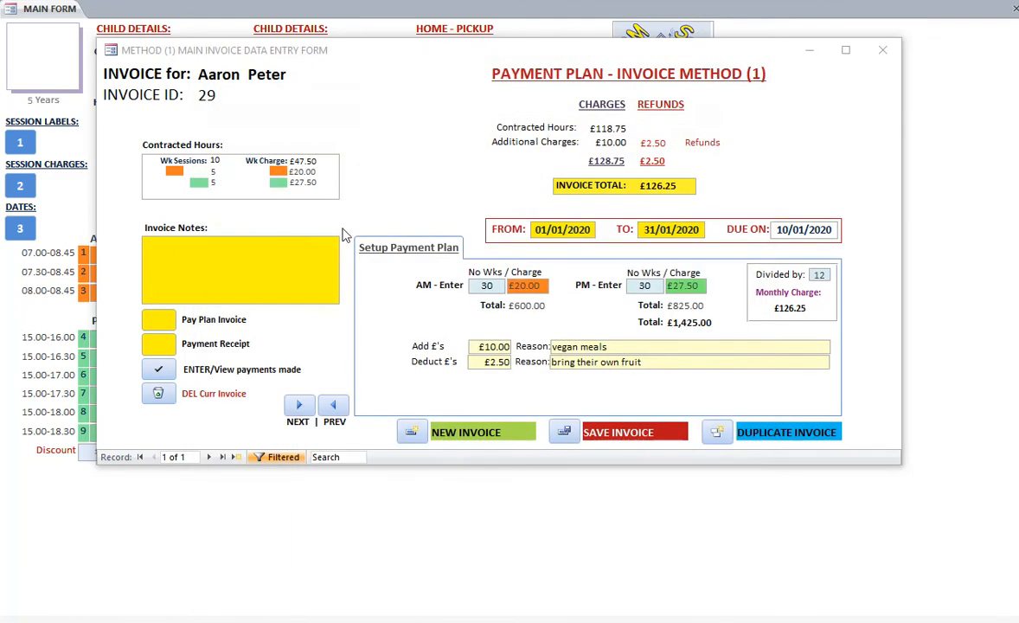
pyautogui.click(158, 343)
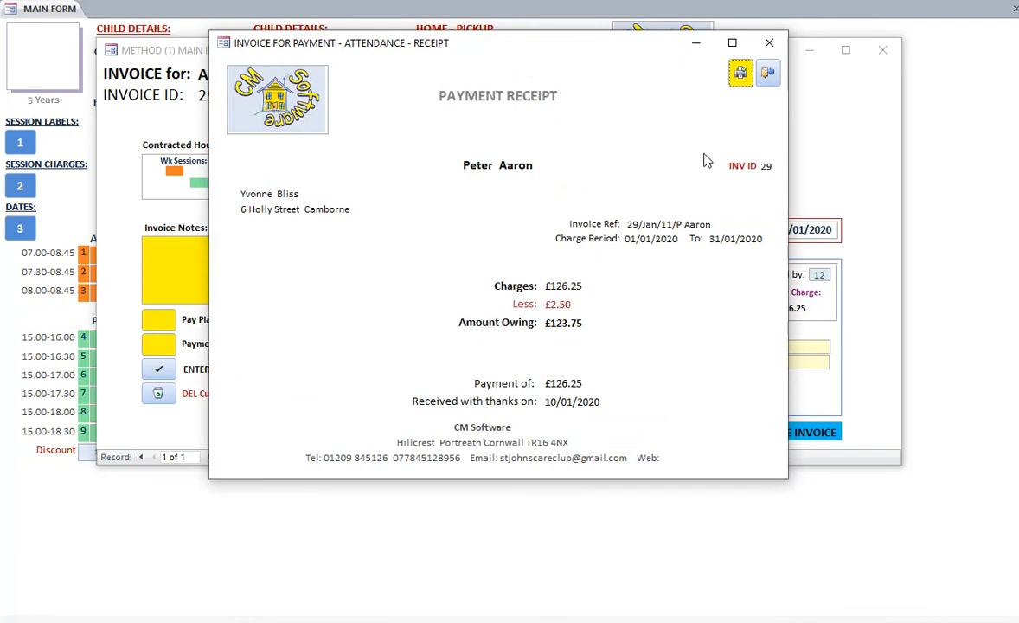
pyautogui.click(770, 77)
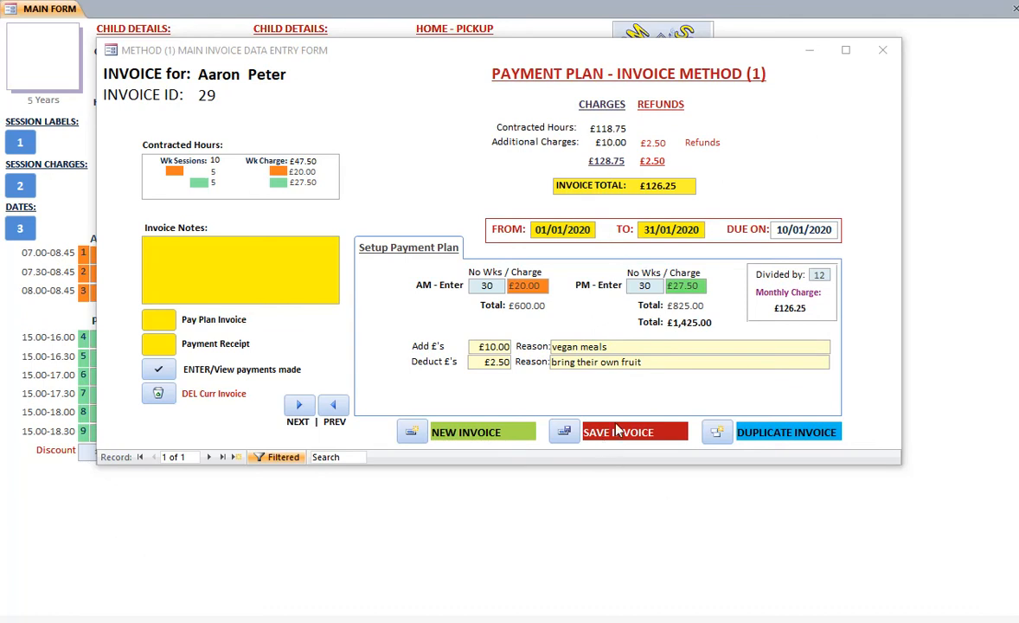
# Duplicate the saved January invoice for 01/02/2020 to 28/02/2020, due on 10/02/2020, and save the copy
pyautogui.click(564, 431)
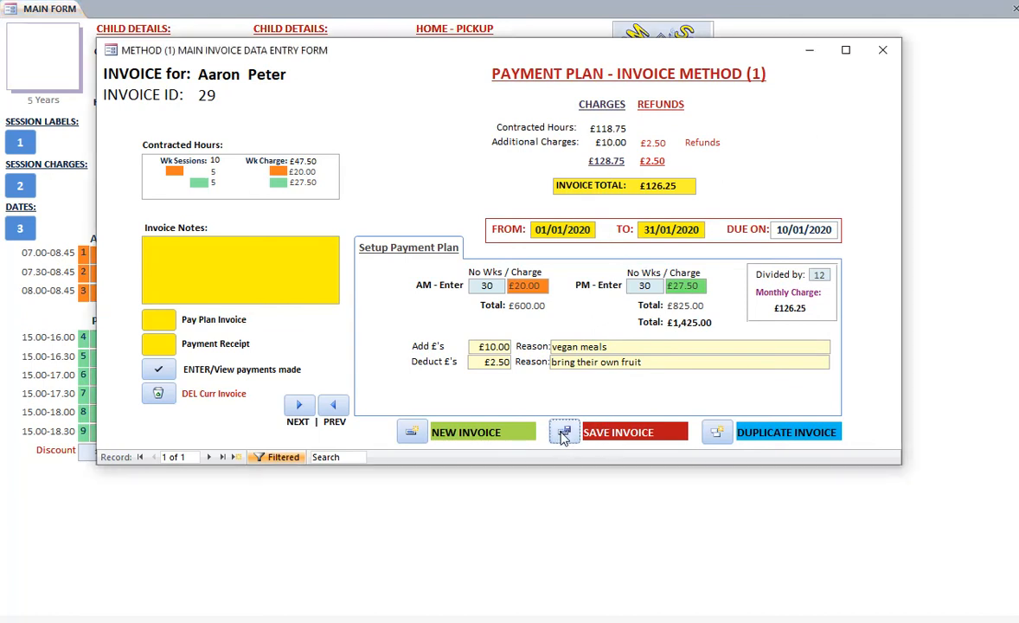
pyautogui.click(718, 434)
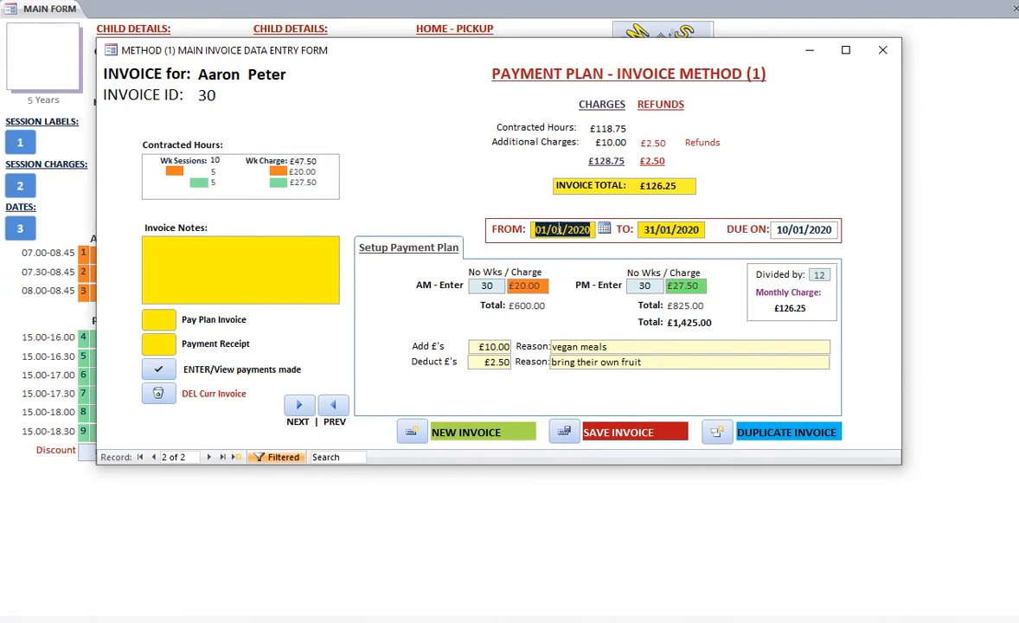
pyautogui.click(561, 229)
pyautogui.write('2')
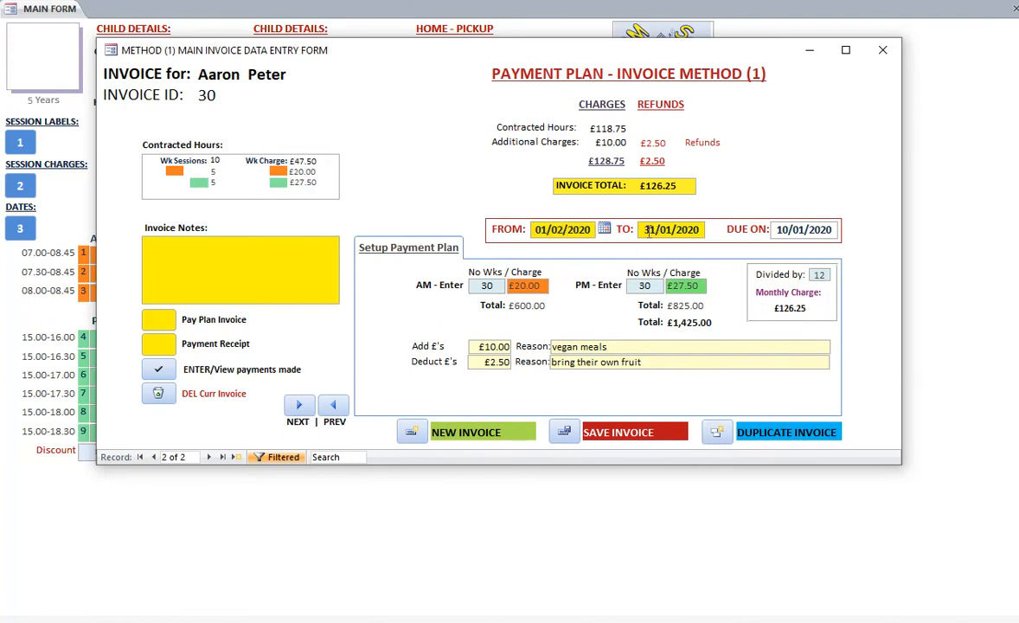
pyautogui.doubleClick(647, 229)
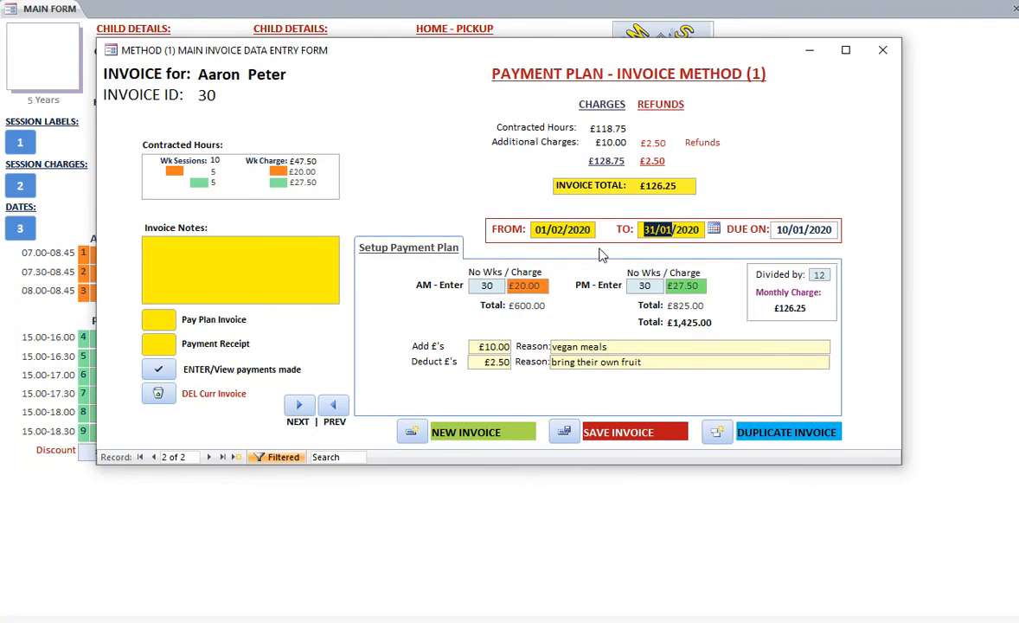
pyautogui.write('28/2')
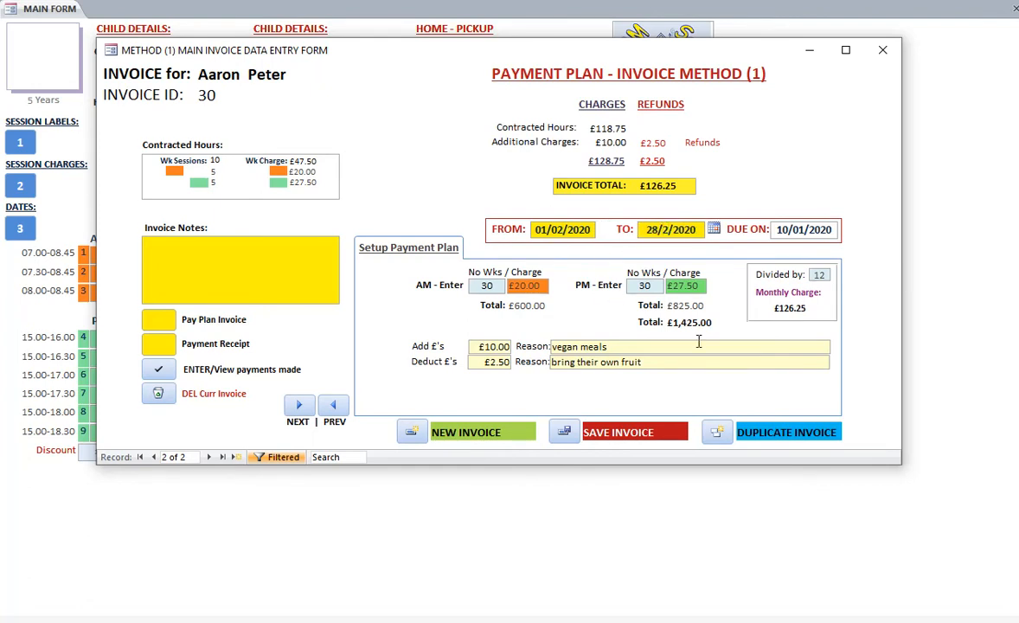
pyautogui.click(801, 228)
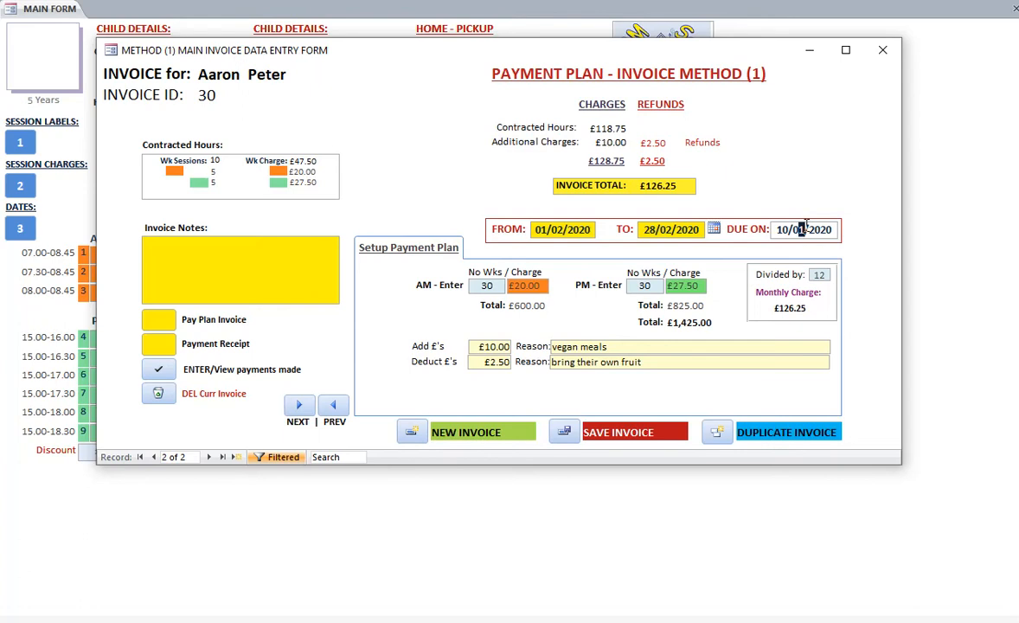
pyautogui.write('2')
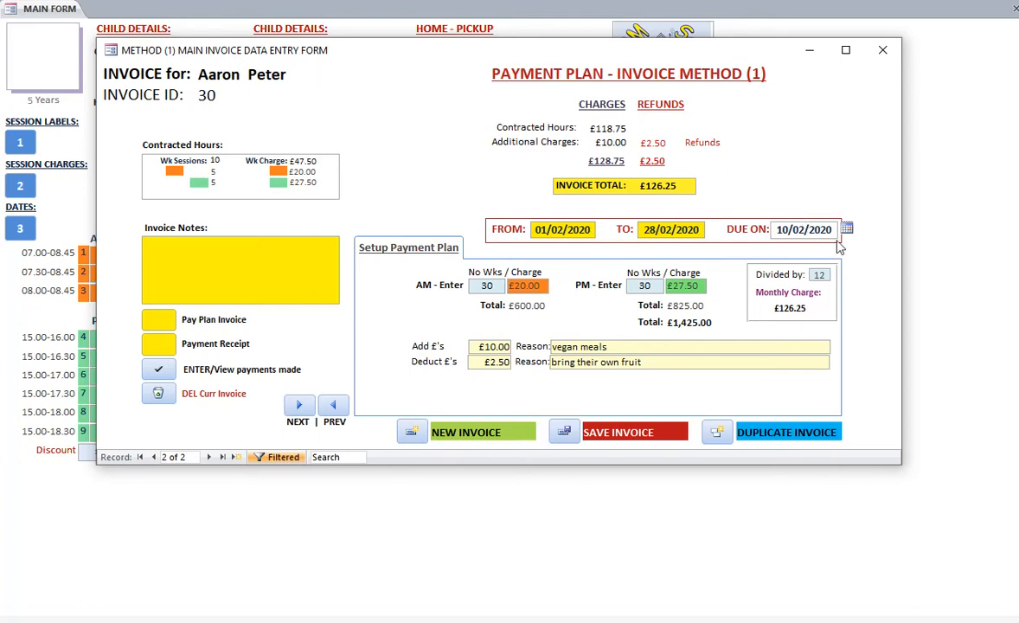
pyautogui.click(154, 456)
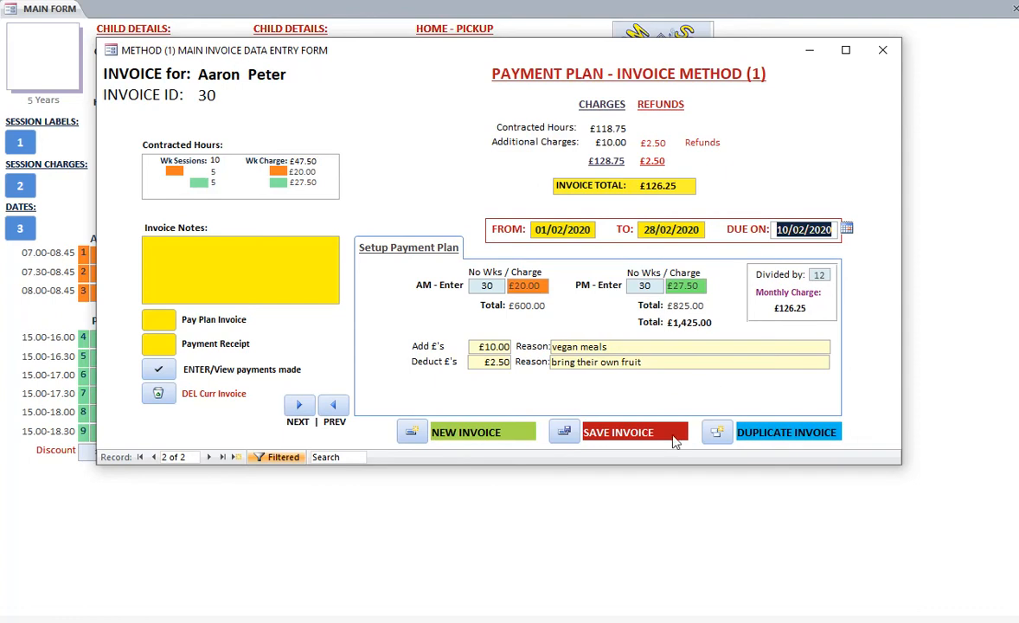
pyautogui.click(564, 433)
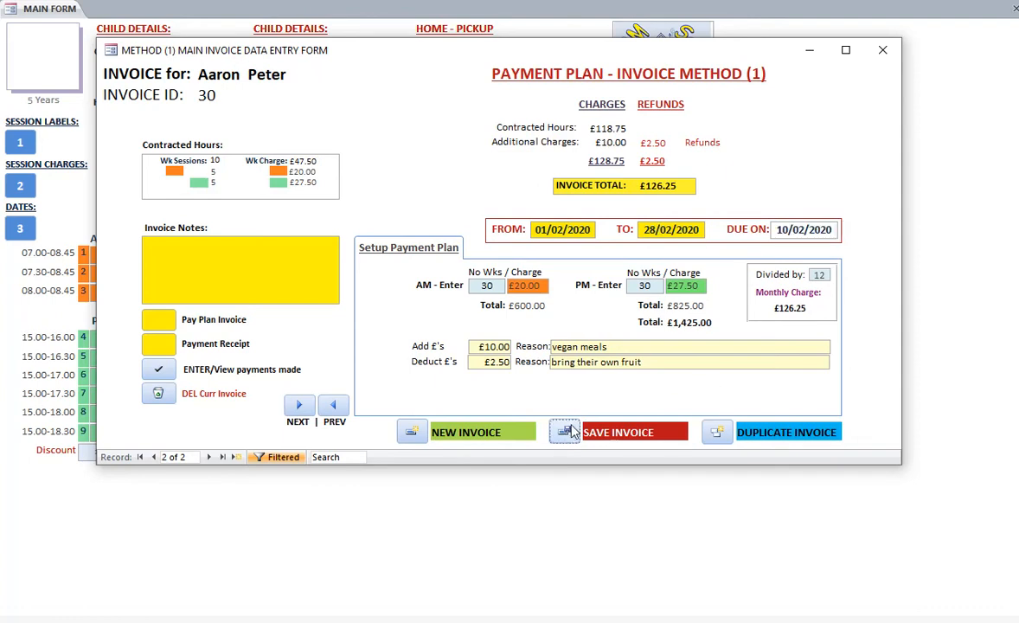
# Duplicate the February invoice and set its period to 01/03/2020 to 31/03/2020 with a due date of 10/03/2020
pyautogui.click(717, 435)
pyautogui.click(561, 229)
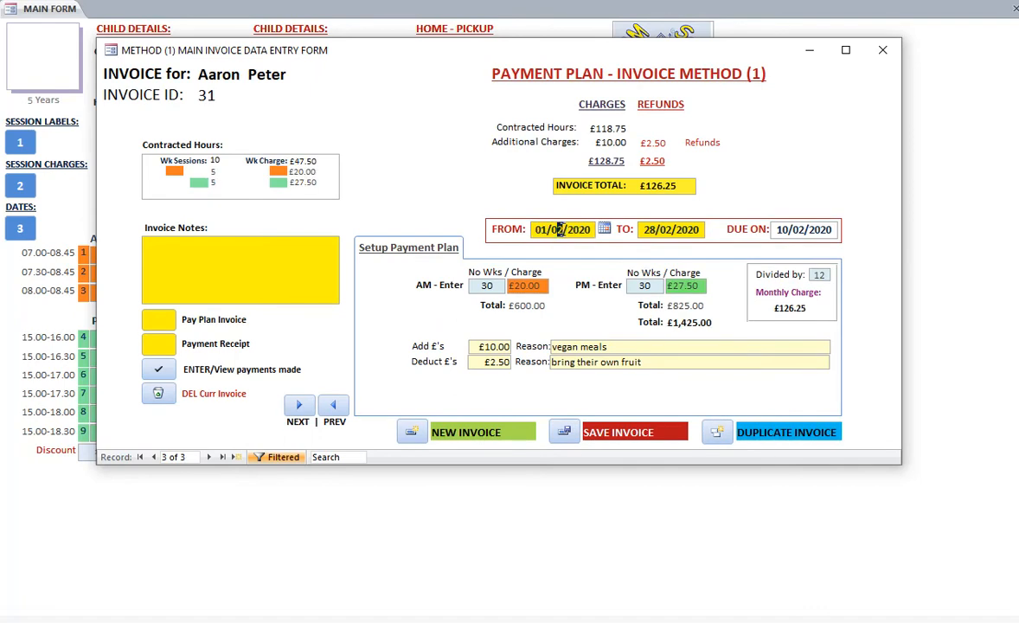
pyautogui.write('3')
pyautogui.moveTo(643, 230); pyautogui.dragTo(671, 231)
pyautogui.write('31/3')
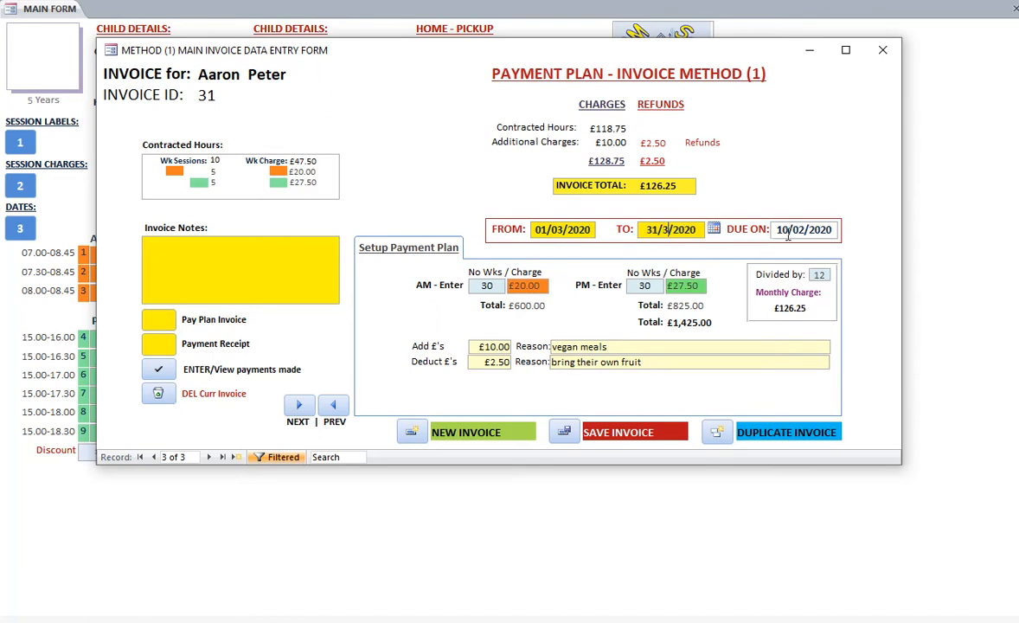
pyautogui.click(803, 228)
pyautogui.write('3')
# Duplicate the March invoice and set its period to 01/04/2020 to 30/04/2020 with a due date of 10/04/2020
pyautogui.click(500, 430)
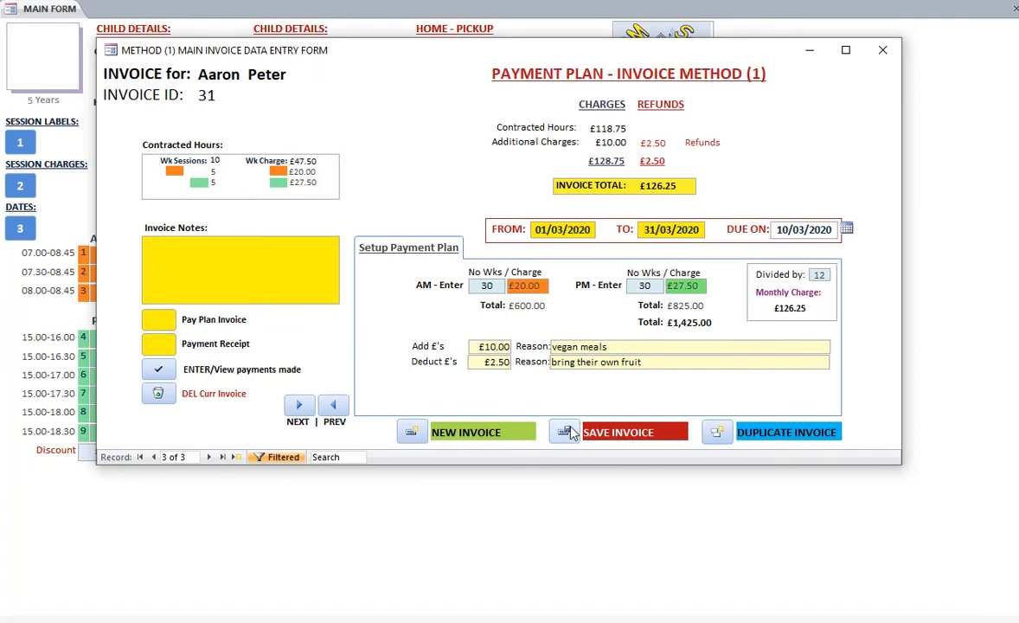
pyautogui.click(554, 229)
pyautogui.write('4')
pyautogui.moveTo(645, 229); pyautogui.dragTo(669, 232)
pyautogui.write('30/4')
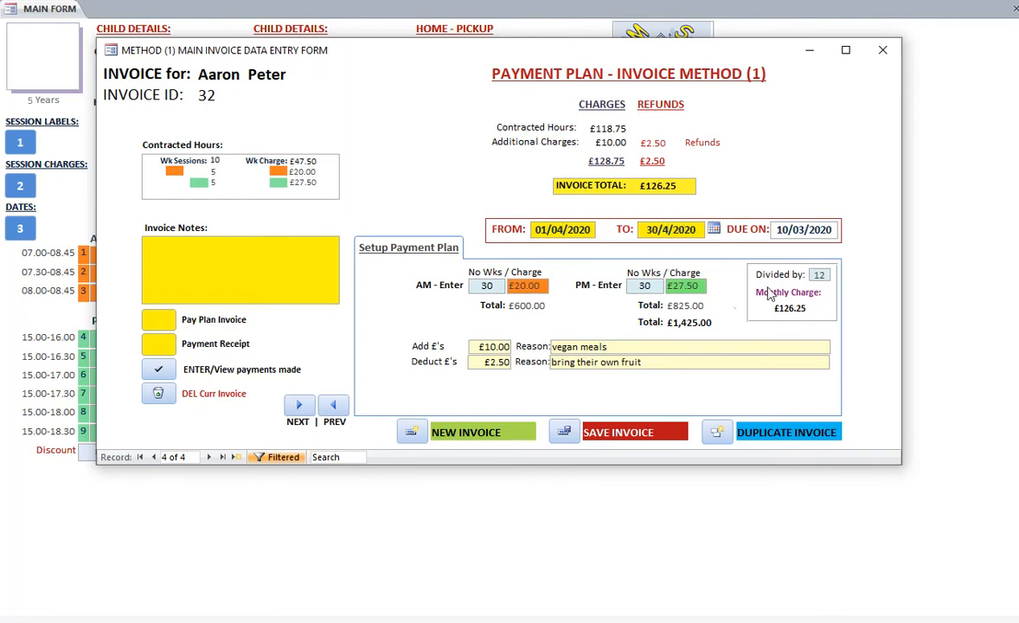
pyautogui.click(801, 229)
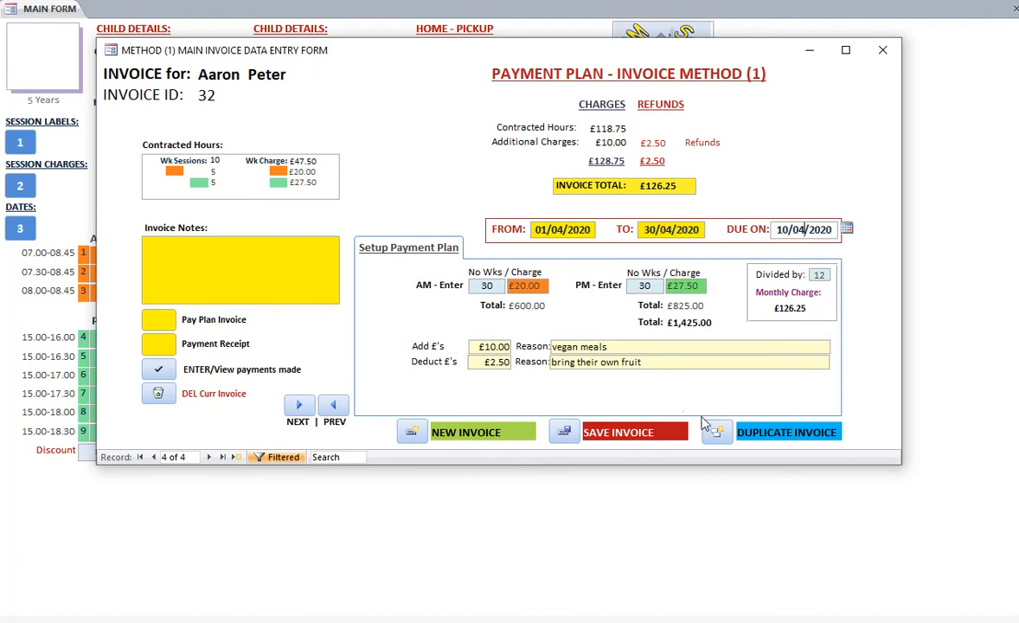
# Save the April invoice, duplicate it for 01/05/2020 to 30/05/2020 with a due date of 10/05/2020, and save the copy
pyautogui.click(561, 432)
pyautogui.click(716, 432)
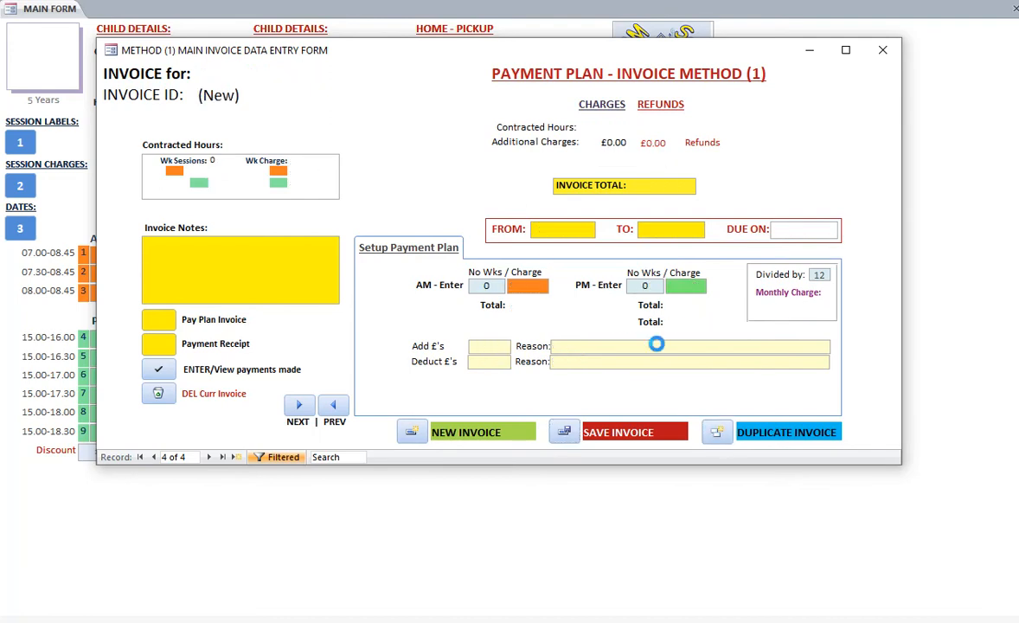
pyautogui.click(561, 229)
pyautogui.write('5')
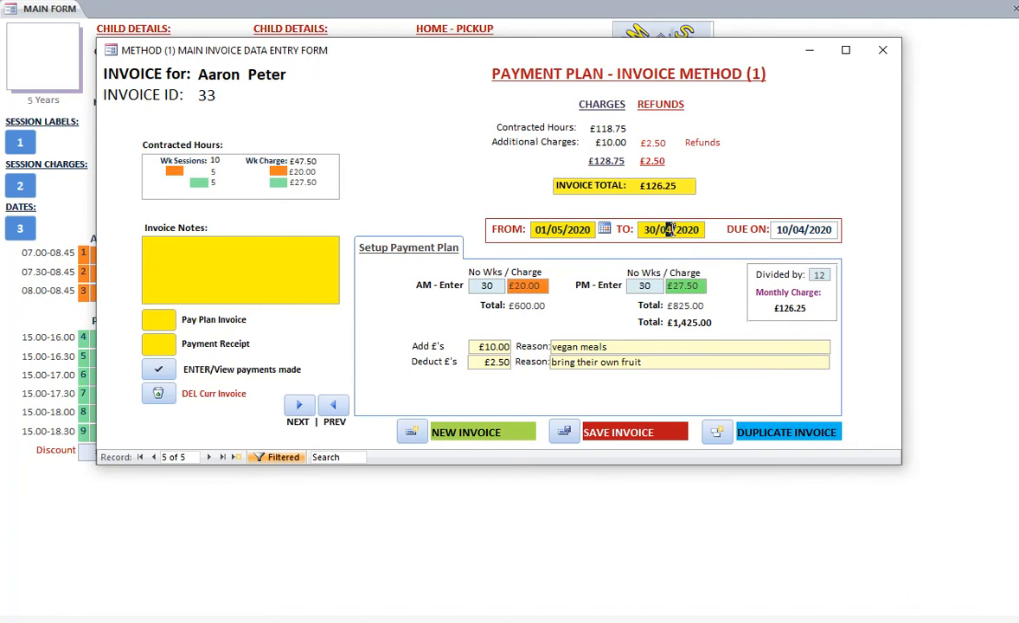
pyautogui.click(669, 229)
pyautogui.write('5')
pyautogui.click(802, 229)
pyautogui.write('5')
pyautogui.click(571, 435)
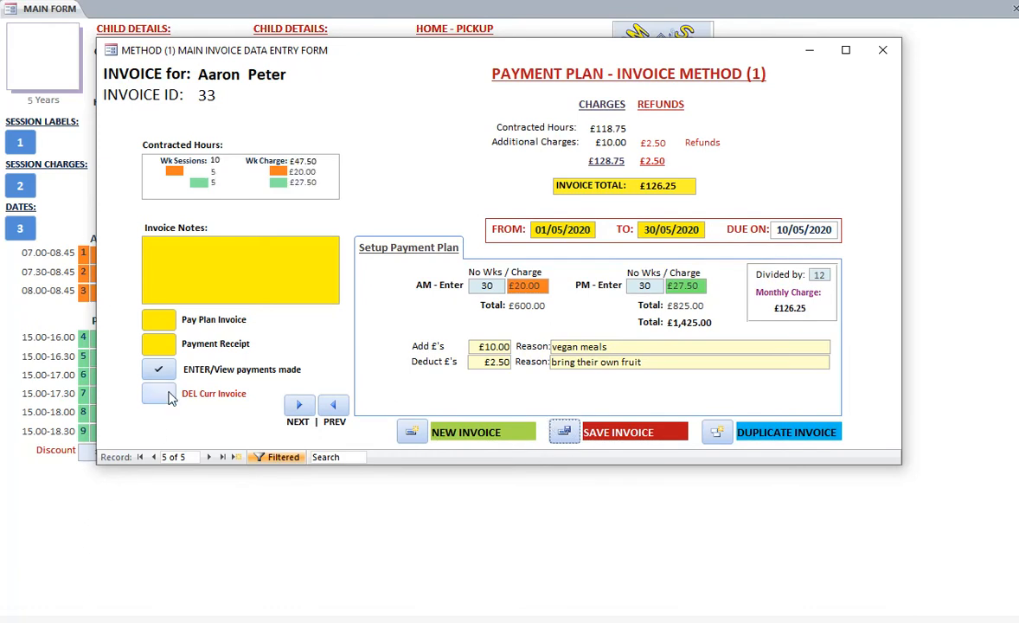
# Record received payments of £126.25 for the child's January to April invoices and close the invoice form
pyautogui.click(169, 372)
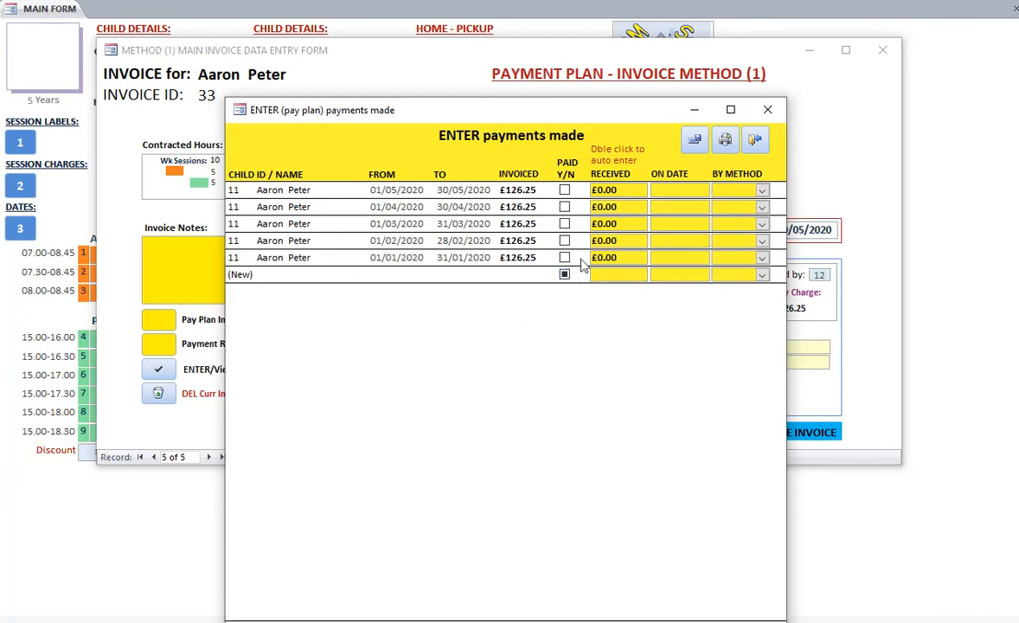
pyautogui.doubleClick(627, 257)
pyautogui.doubleClick(627, 240)
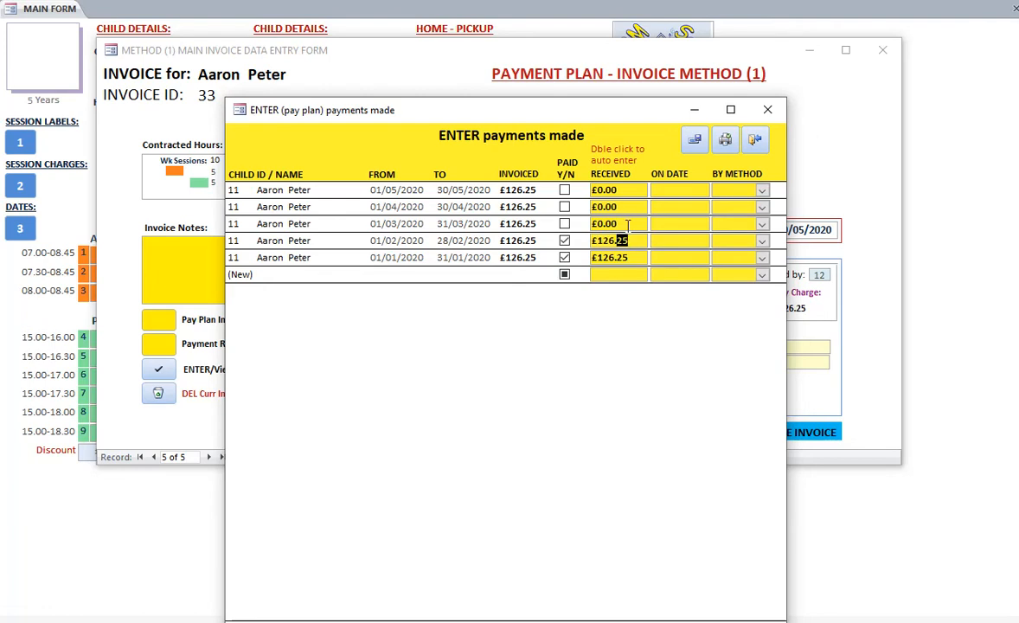
pyautogui.doubleClick(627, 224)
pyautogui.doubleClick(627, 206)
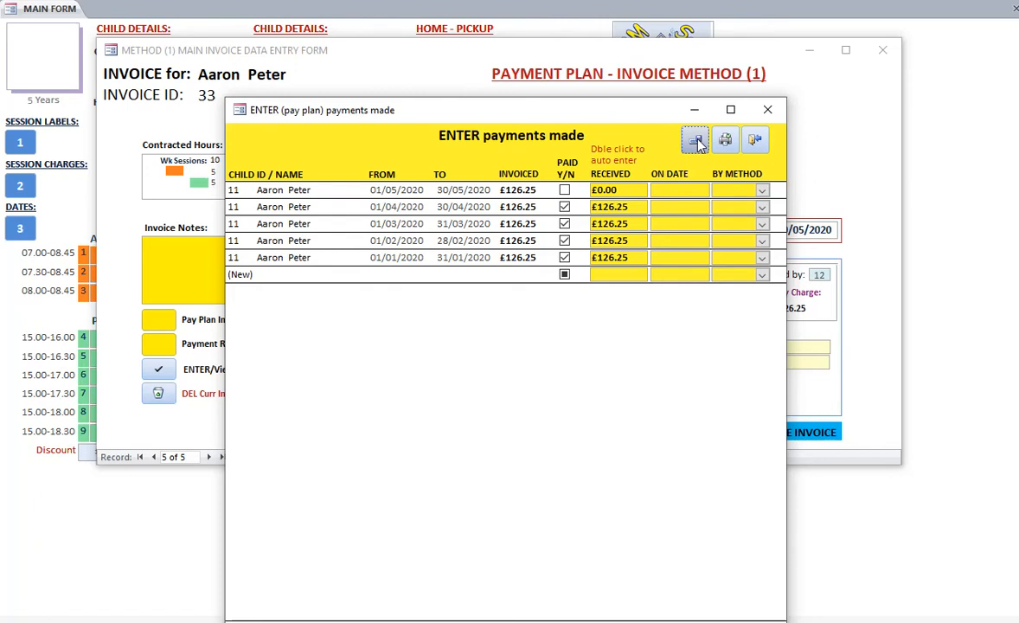
pyautogui.click(756, 141)
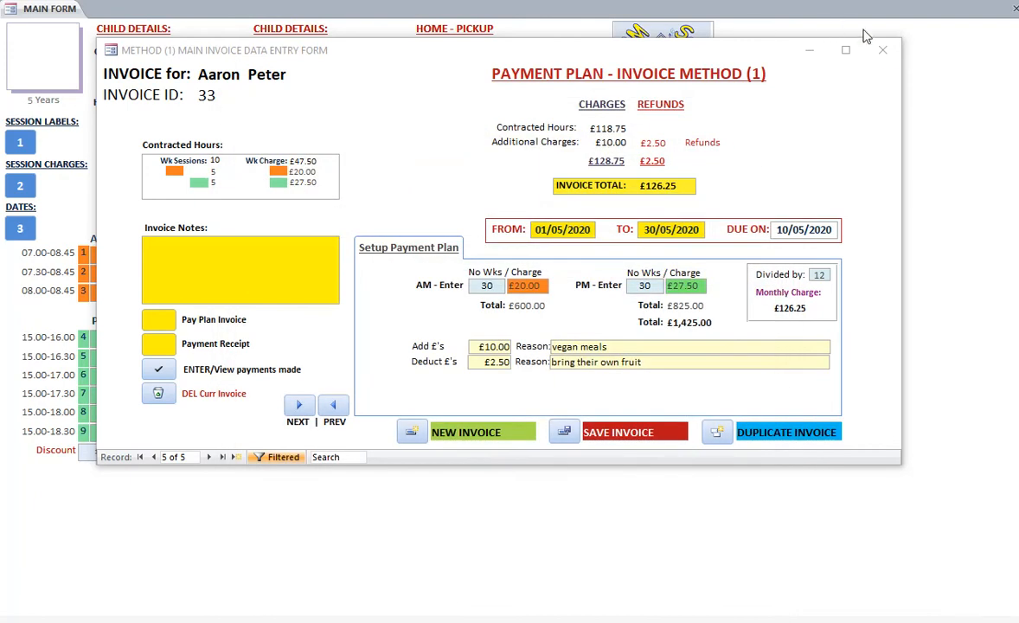
pyautogui.click(882, 50)
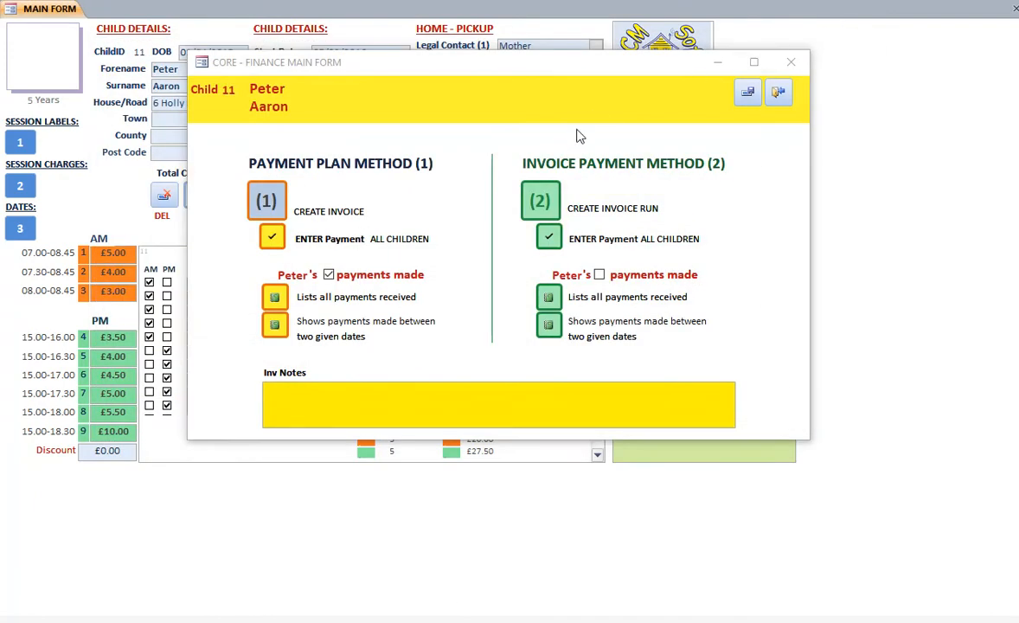
# In the payment plan entry list for all children, record £126.25 received for the unpaid May invoice and save it
pyautogui.click(271, 238)
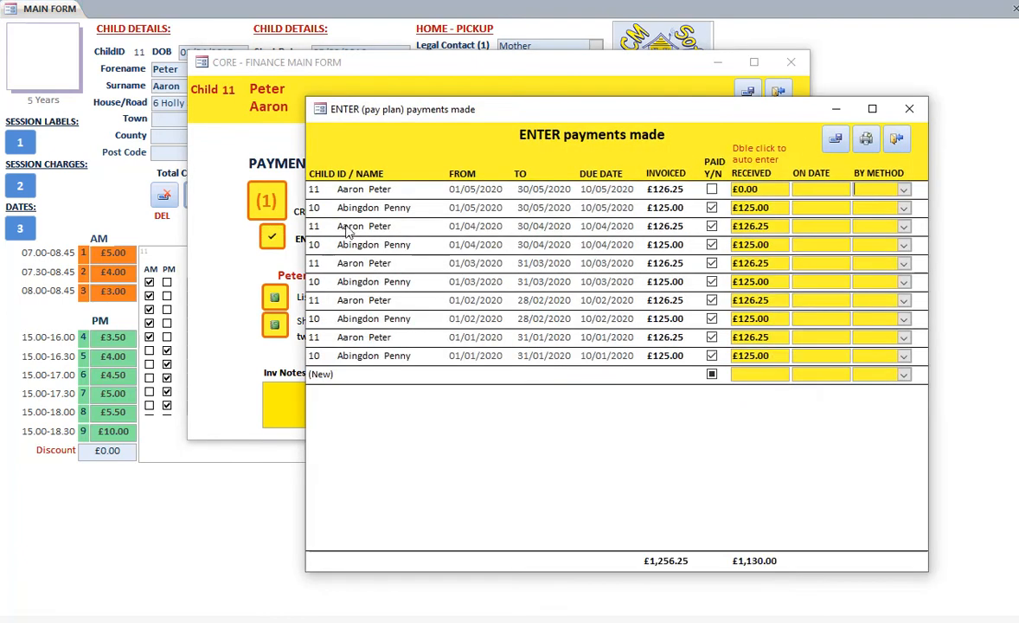
pyautogui.moveTo(582, 96); pyautogui.dragTo(438, 90)
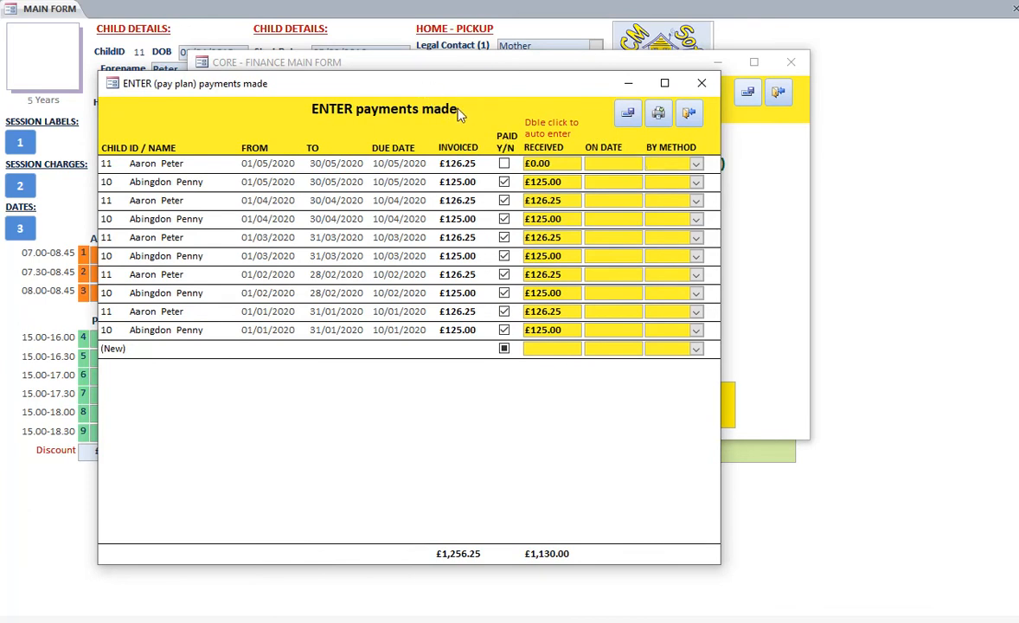
pyautogui.moveTo(440, 97); pyautogui.dragTo(605, 264)
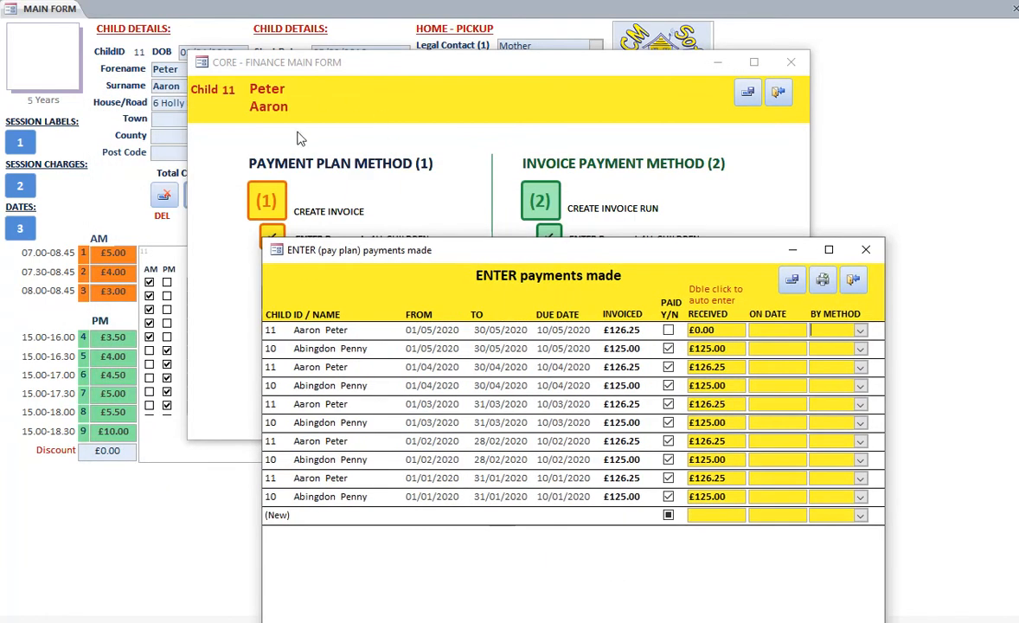
pyautogui.moveTo(634, 255); pyautogui.dragTo(521, 266)
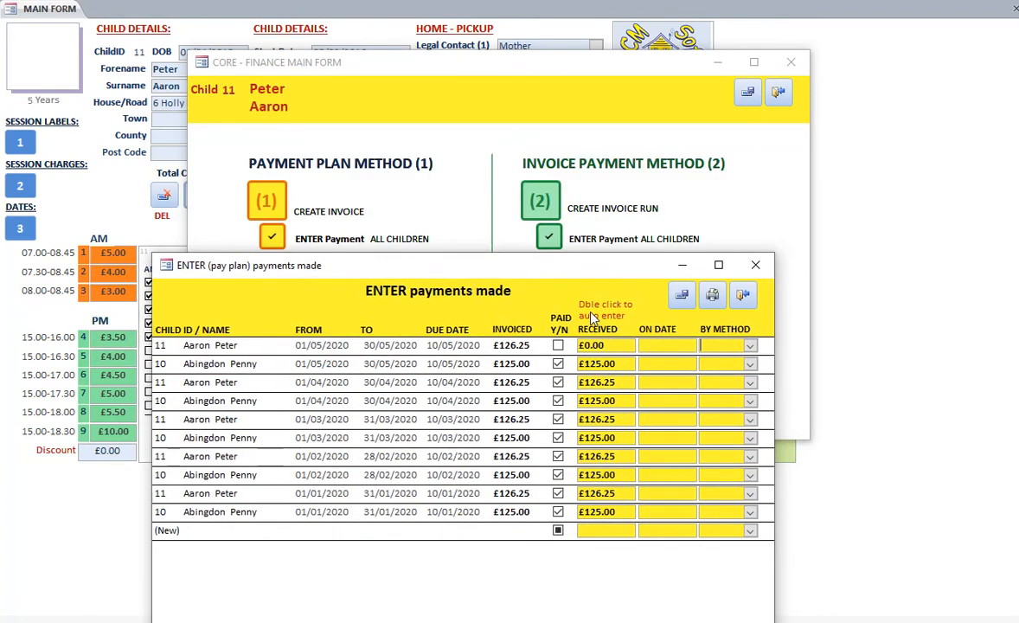
pyautogui.moveTo(497, 272); pyautogui.dragTo(493, 97)
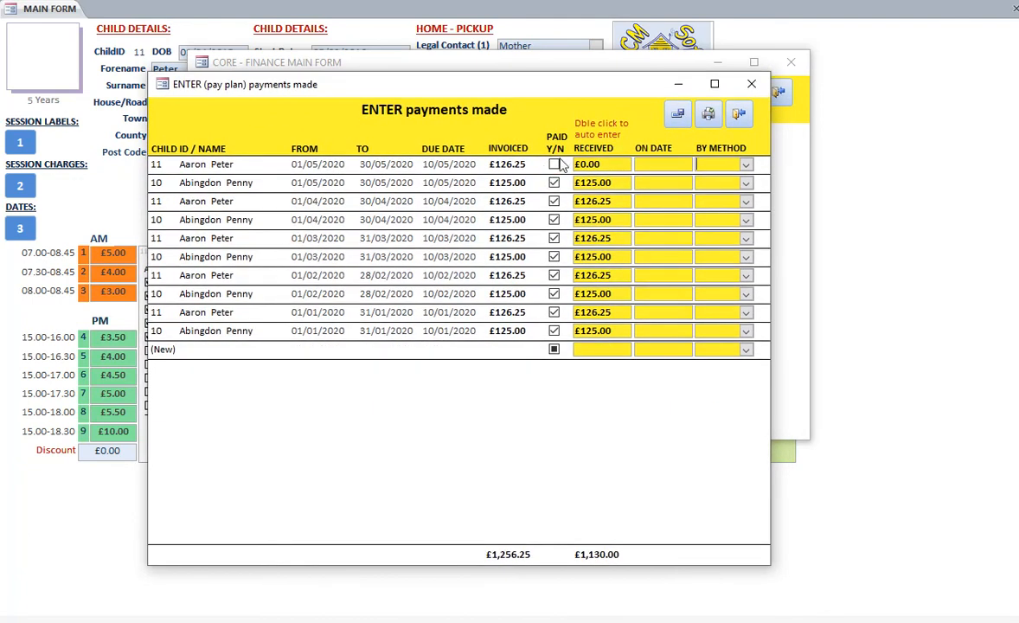
pyautogui.doubleClick(612, 164)
pyautogui.click(681, 121)
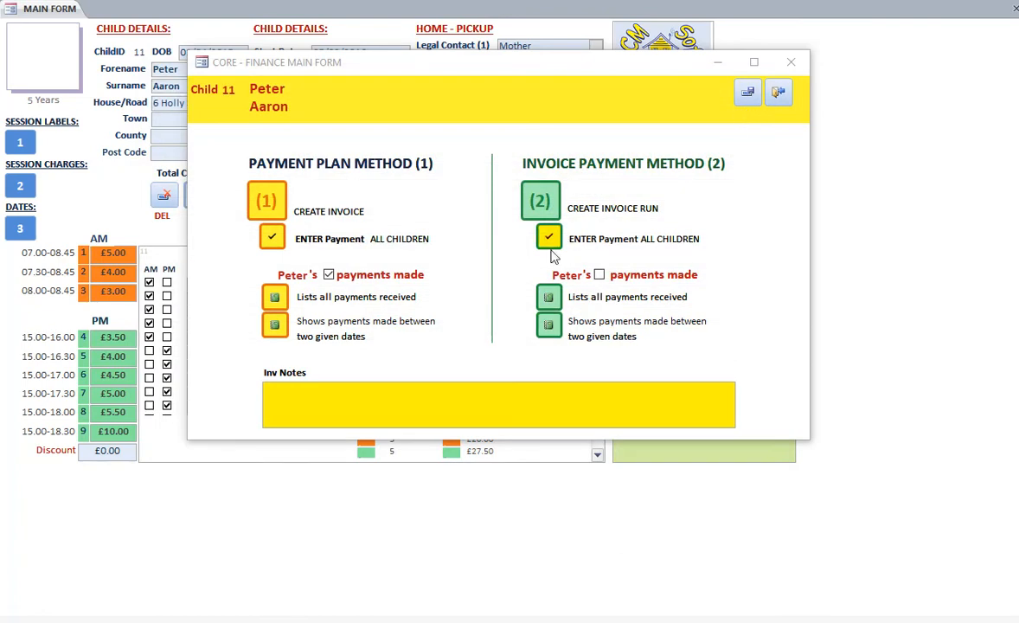
# Review the list of all payment plan payments received for this child, then close it
pyautogui.click(274, 297)
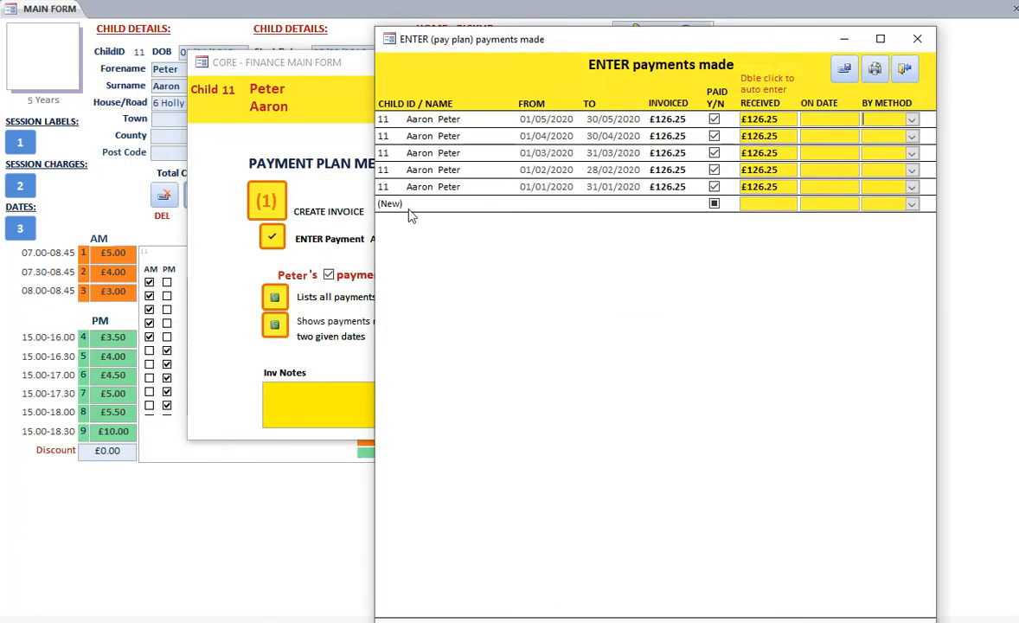
pyautogui.moveTo(696, 43); pyautogui.dragTo(640, 132)
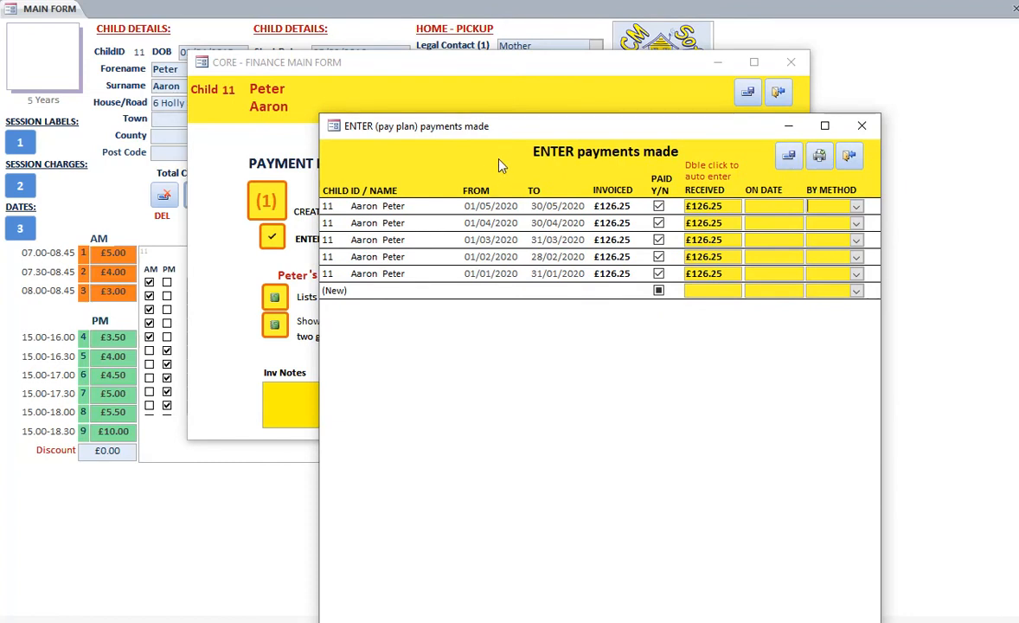
pyautogui.moveTo(511, 139); pyautogui.dragTo(548, 152)
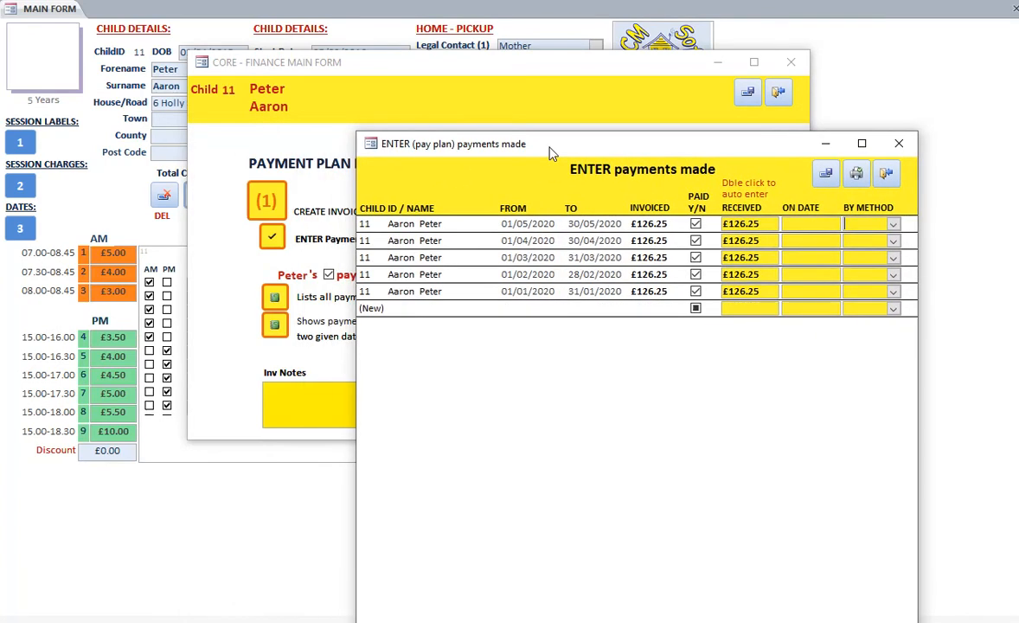
pyautogui.click(886, 173)
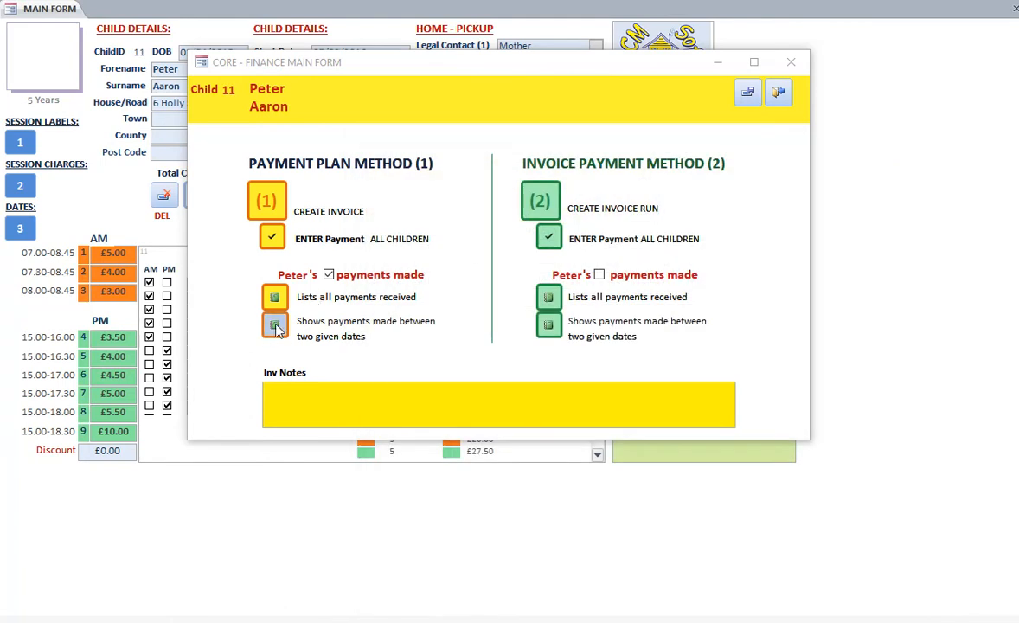
# View the child's payment plan report for invoices due from 1/1 to 1/4, then close the report
pyautogui.click(275, 325)
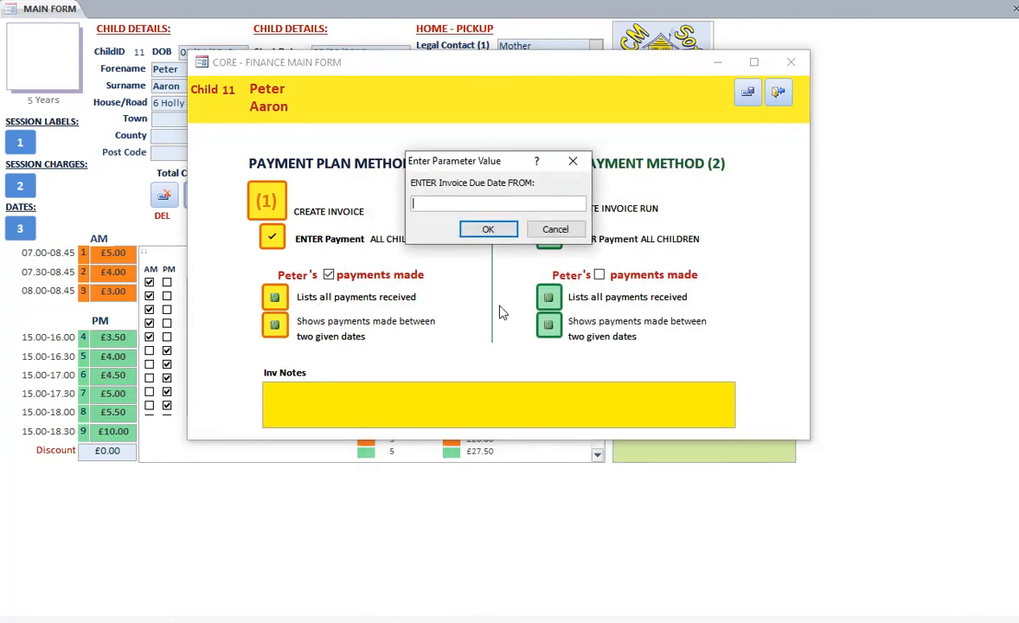
pyautogui.write('1/1')
pyautogui.click(489, 231)
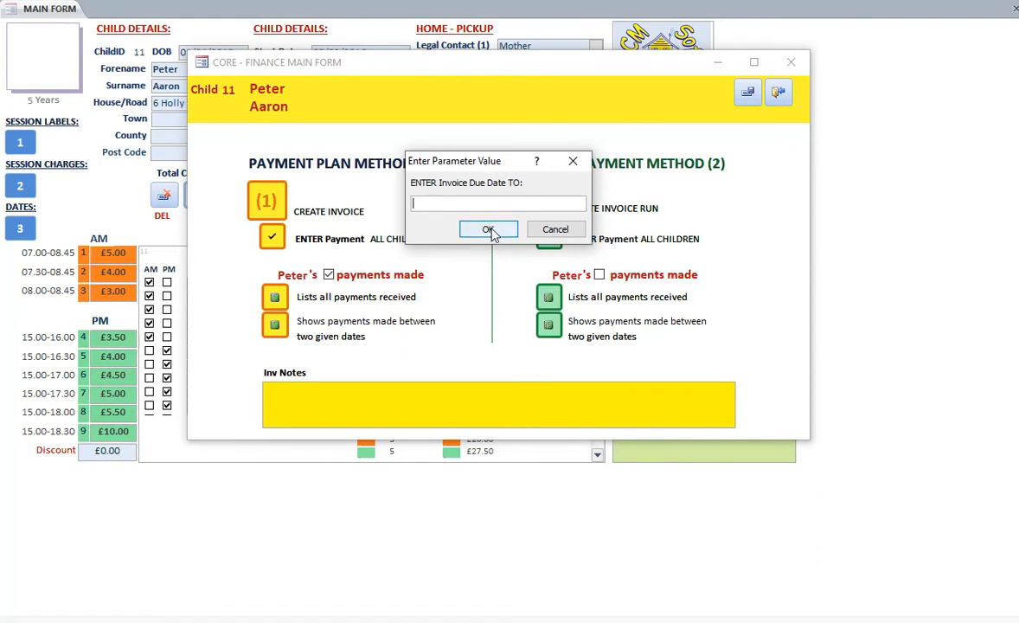
pyautogui.write('1/4')
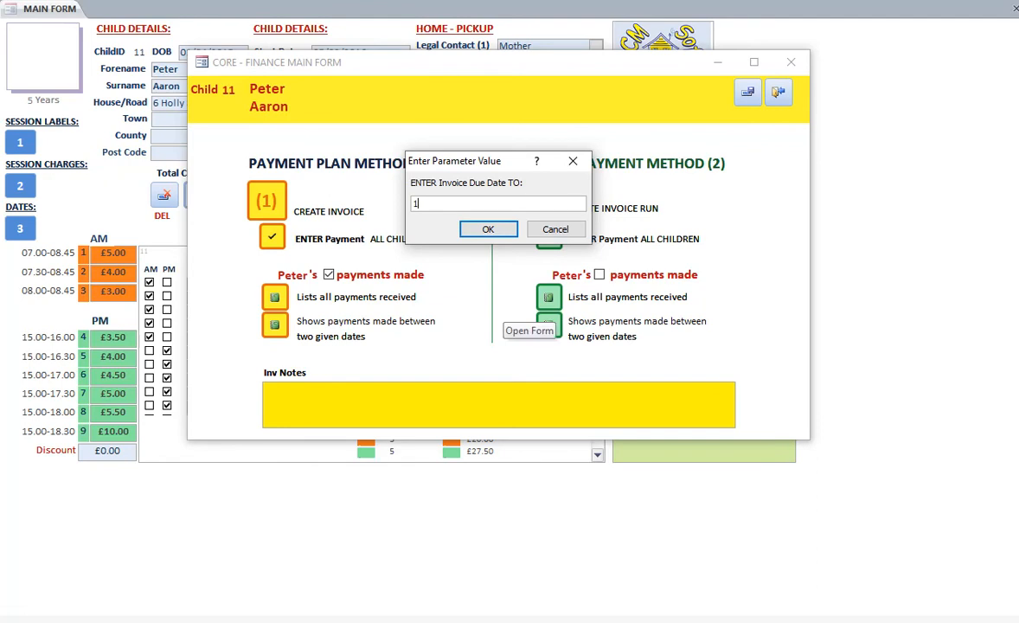
pyautogui.click(488, 229)
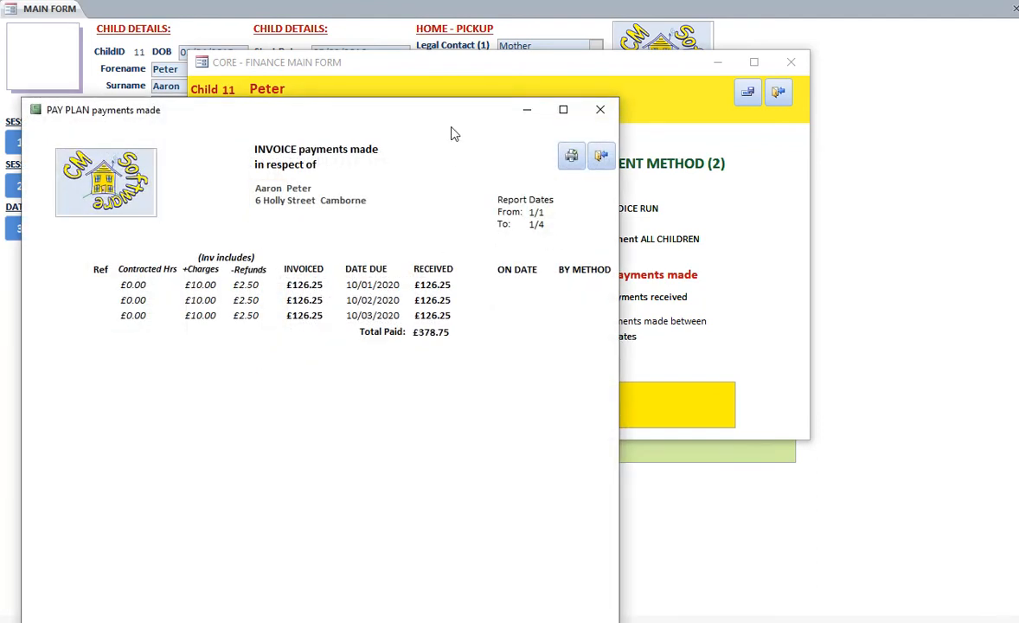
pyautogui.moveTo(362, 126); pyautogui.dragTo(424, 85)
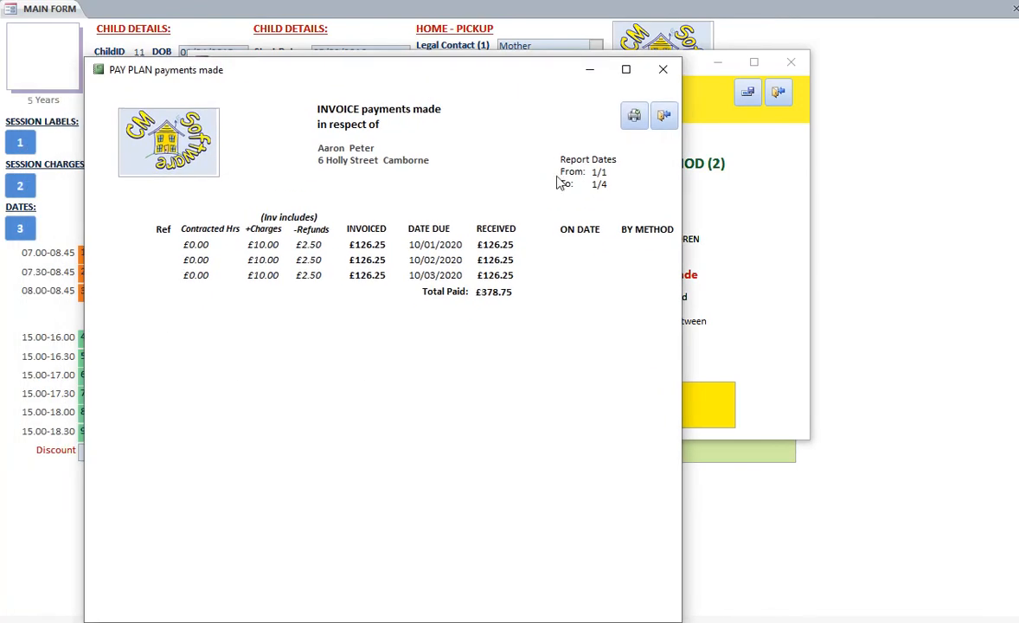
pyautogui.click(664, 113)
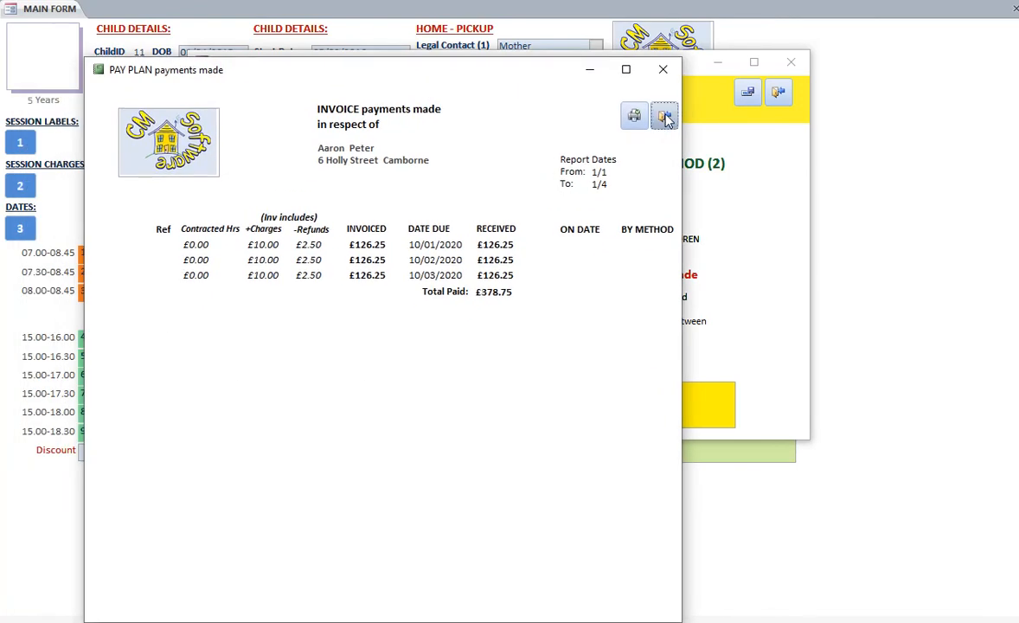
# Return to the main form and review which children are assigned to the payment plan or the auto invoice run
pyautogui.click(779, 93)
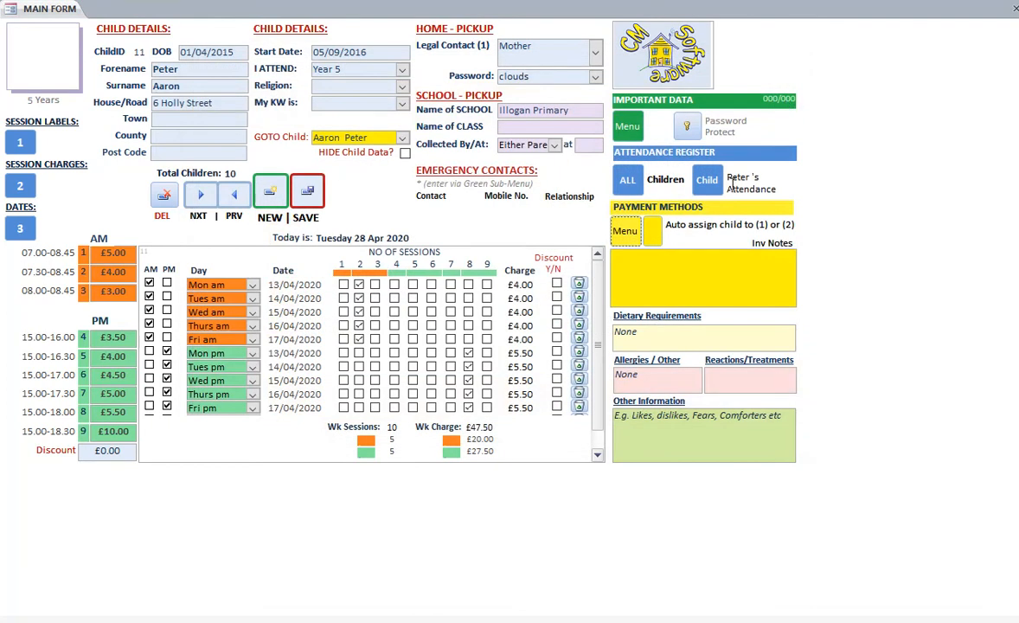
pyautogui.click(653, 233)
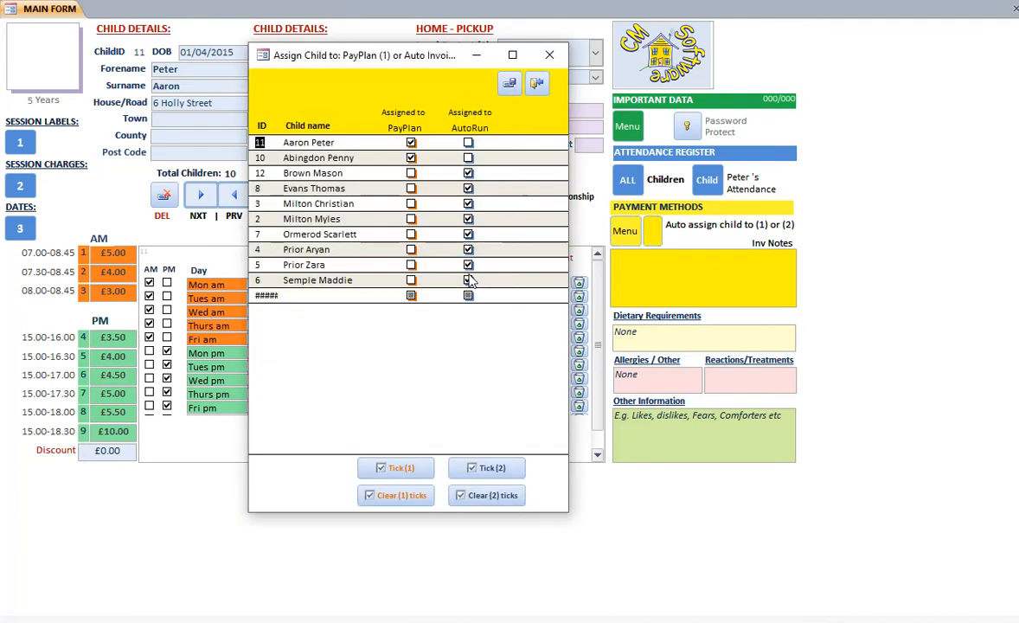
pyautogui.click(537, 83)
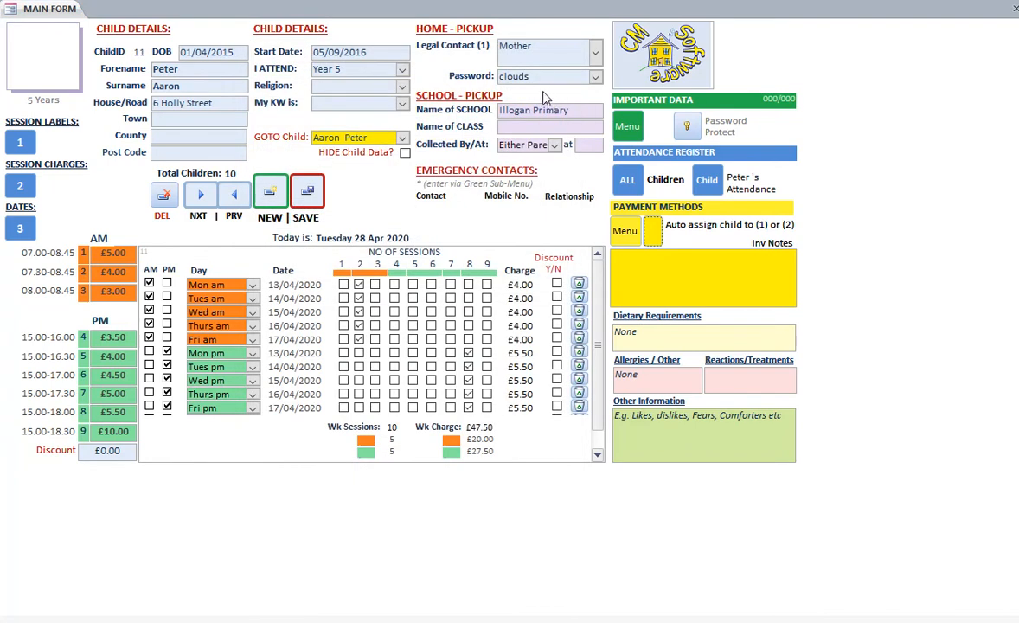
# Check the begin date for invoice method 2 against the March and April 2020 calendars in the weekly attendance dates
pyautogui.click(21, 232)
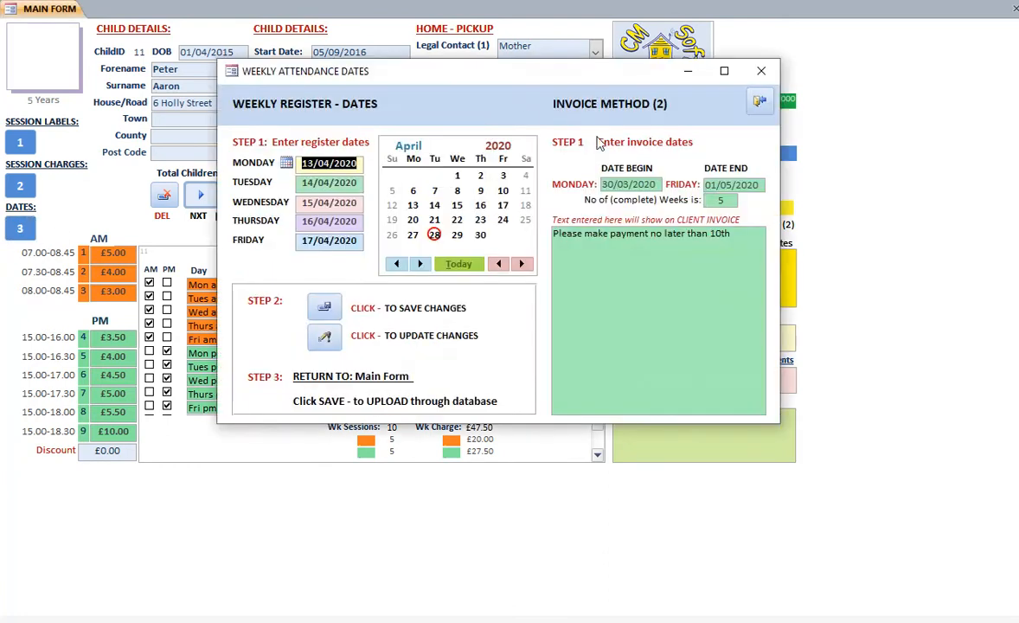
pyautogui.click(641, 184)
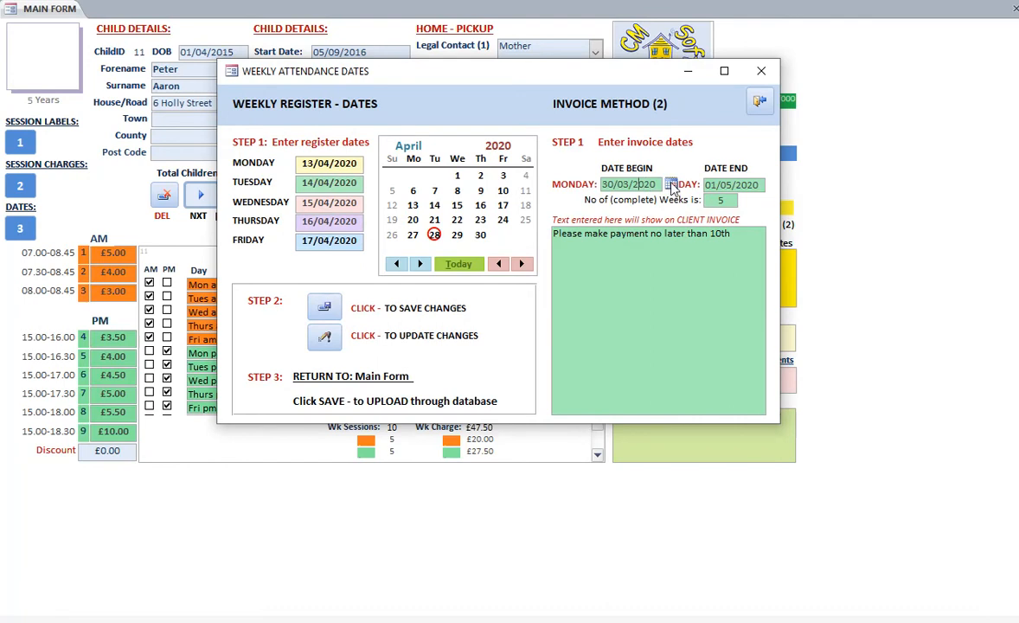
pyautogui.click(670, 184)
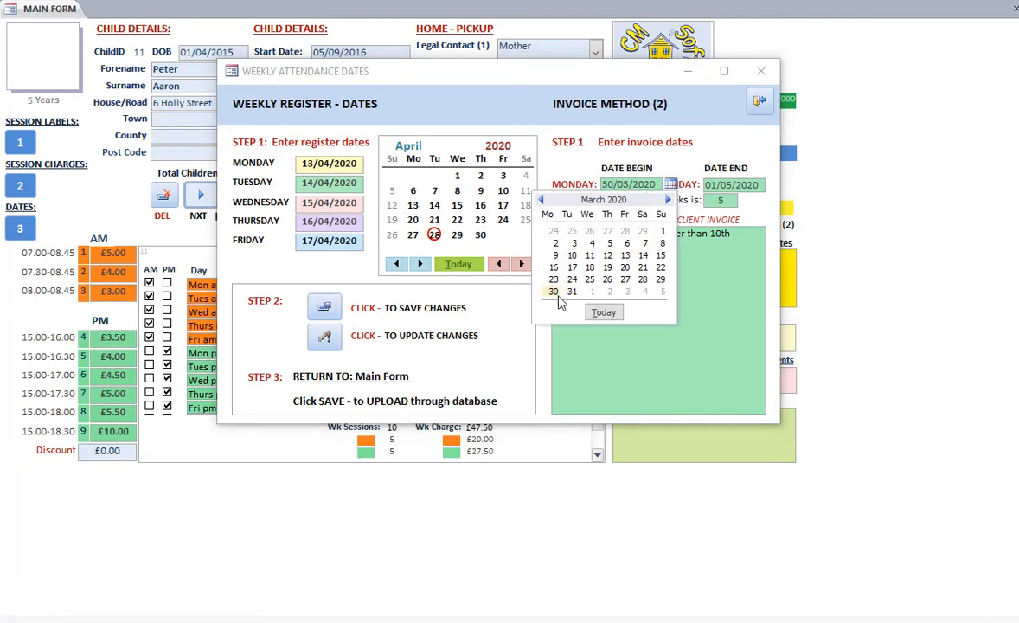
pyautogui.click(668, 200)
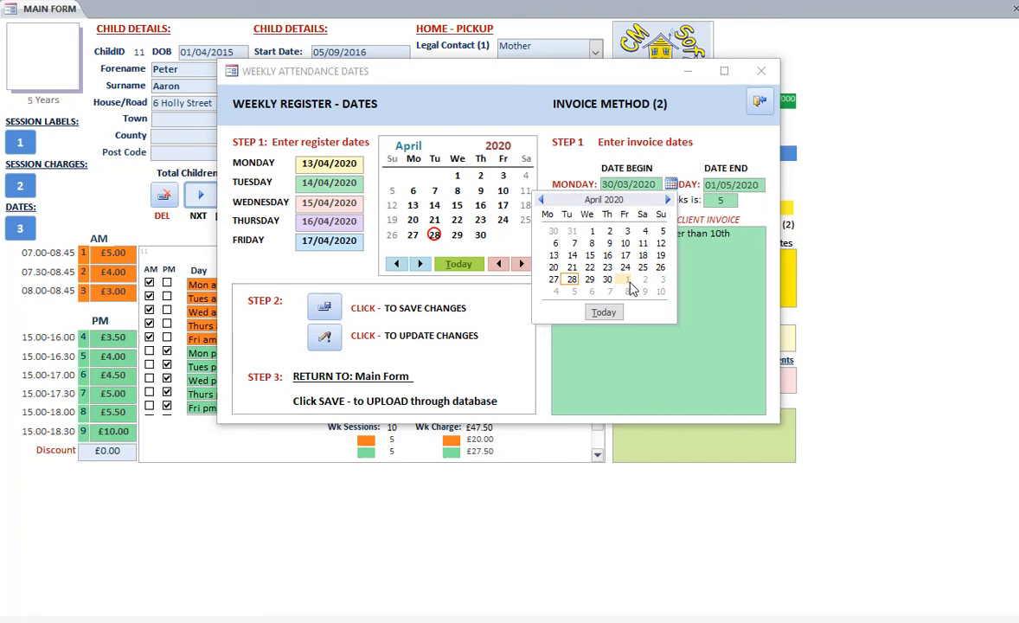
pyautogui.click(717, 288)
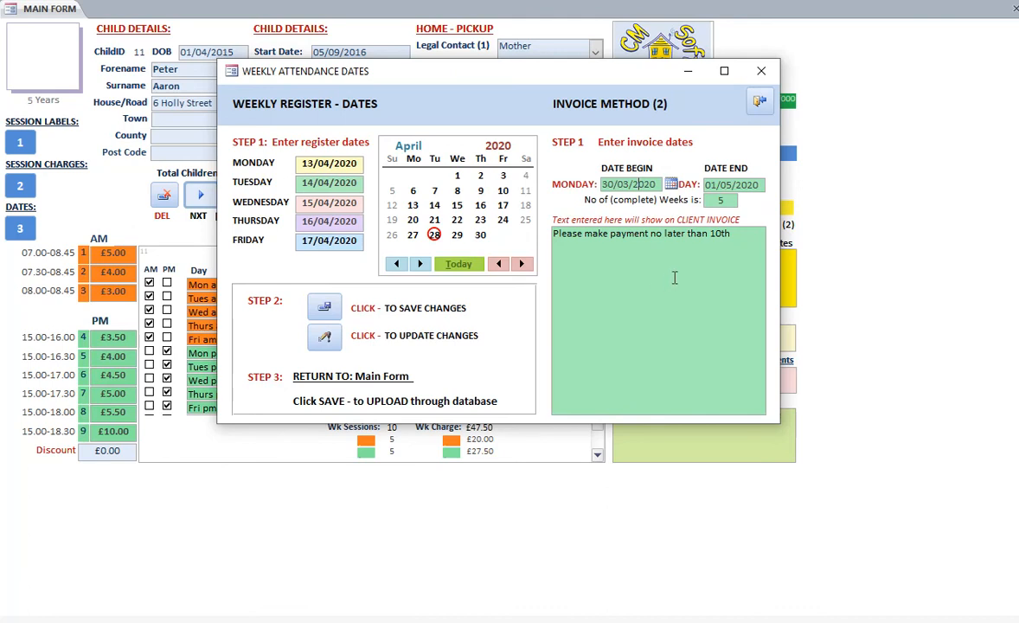
# Save the weekly register and invoice dates and update them to the contracted sessions
pyautogui.click(325, 307)
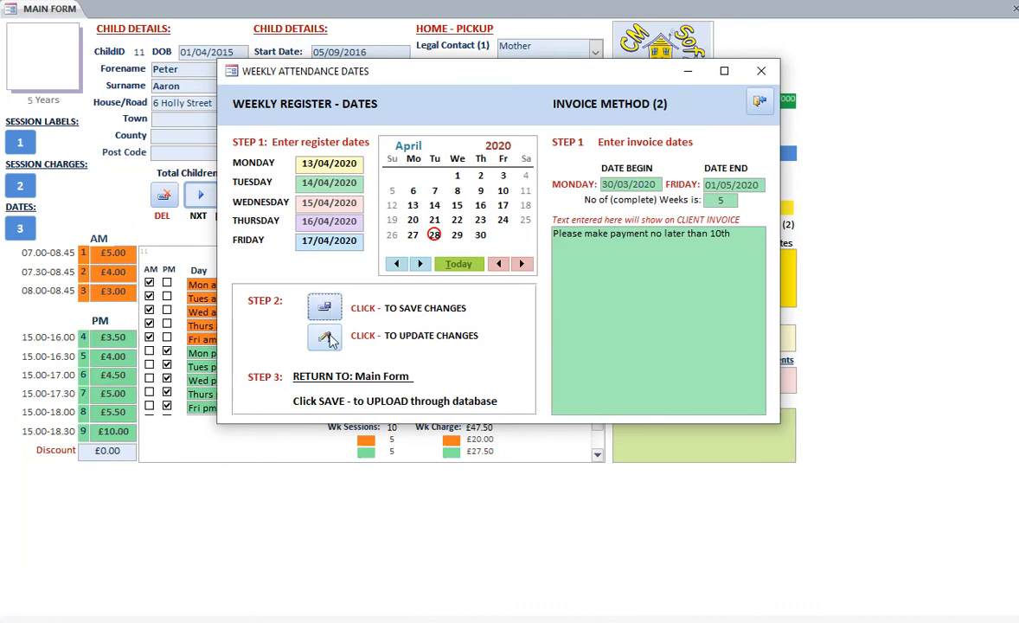
pyautogui.click(327, 336)
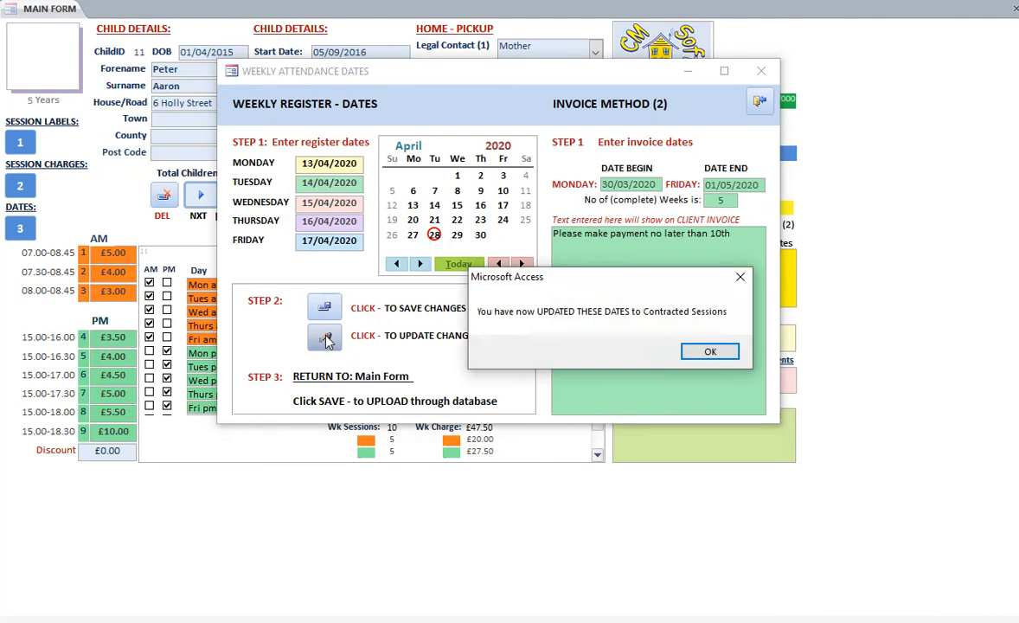
pyautogui.click(719, 350)
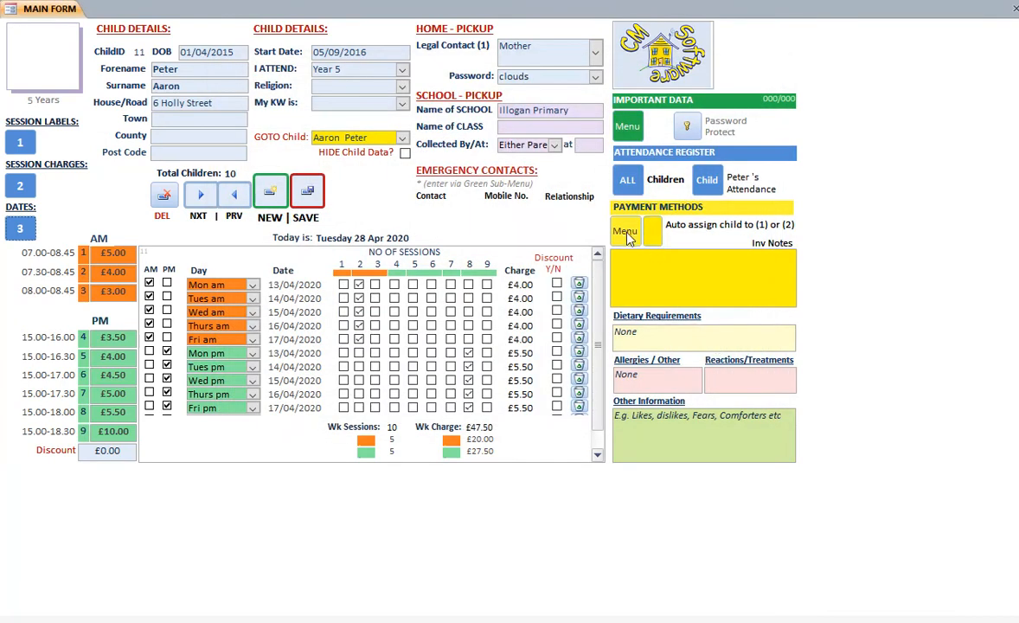
# Check the current invoice run under payment method 2 for outstanding invoices, then close the charges form
pyautogui.click(628, 233)
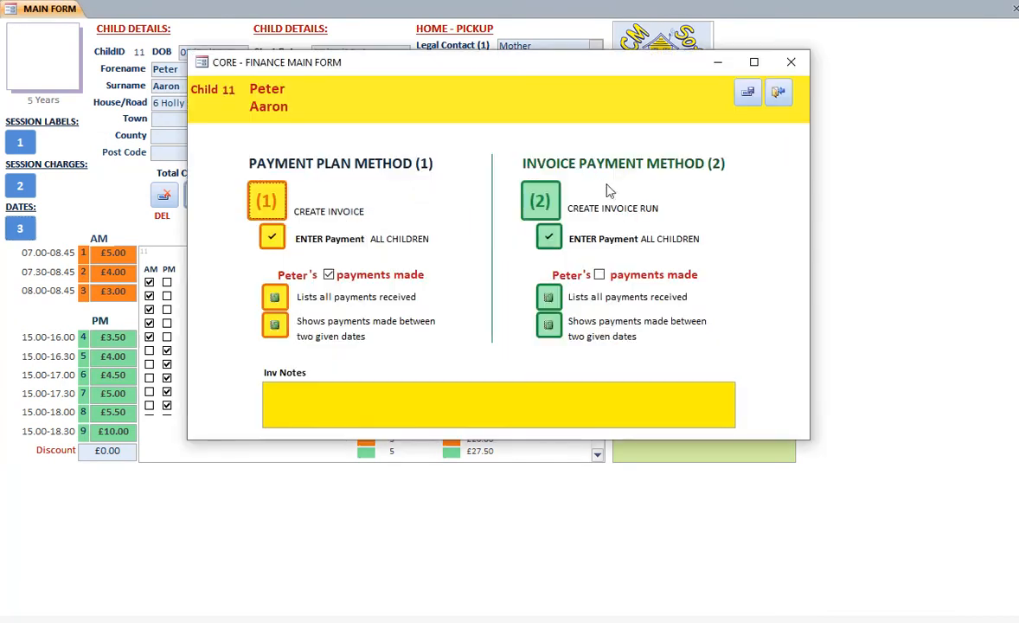
pyautogui.click(543, 203)
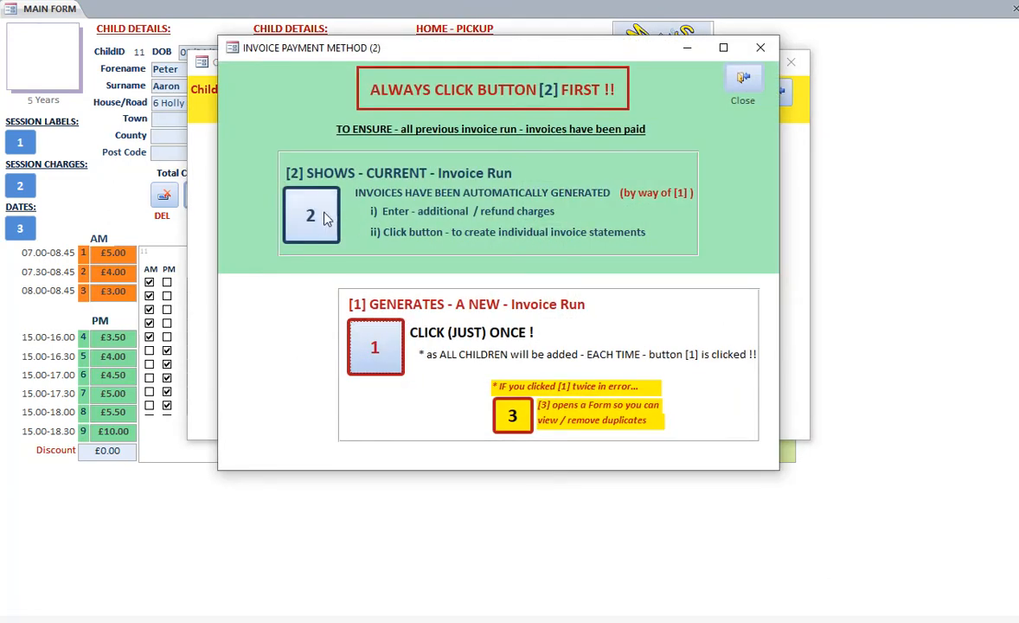
pyautogui.click(313, 218)
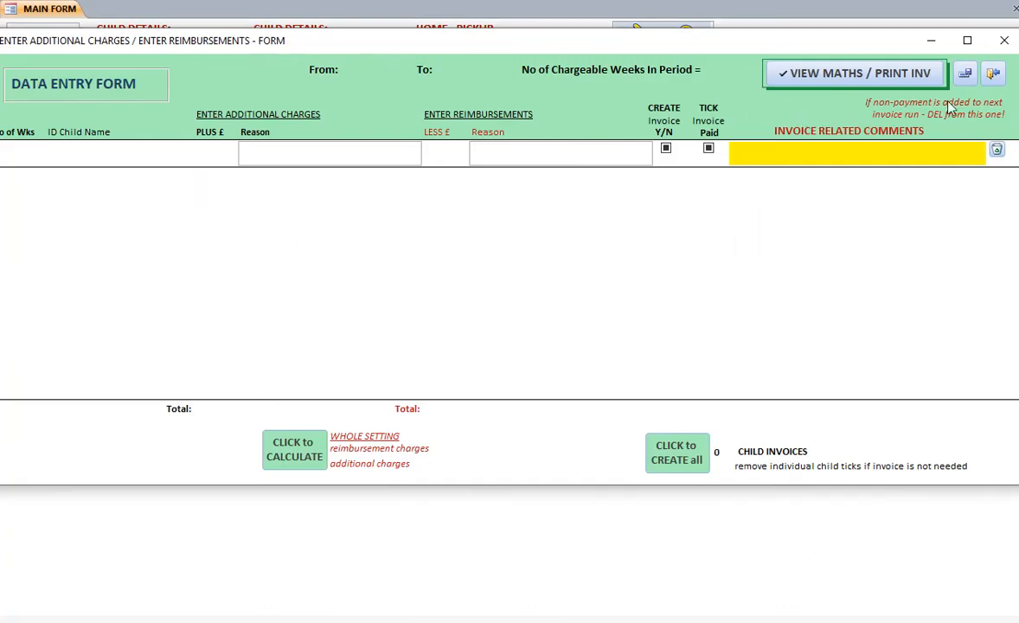
pyautogui.click(994, 77)
# Generate a new method 2 invoice run, open it as the current run and tick all child invoices for creation
pyautogui.click(541, 199)
pyautogui.click(380, 340)
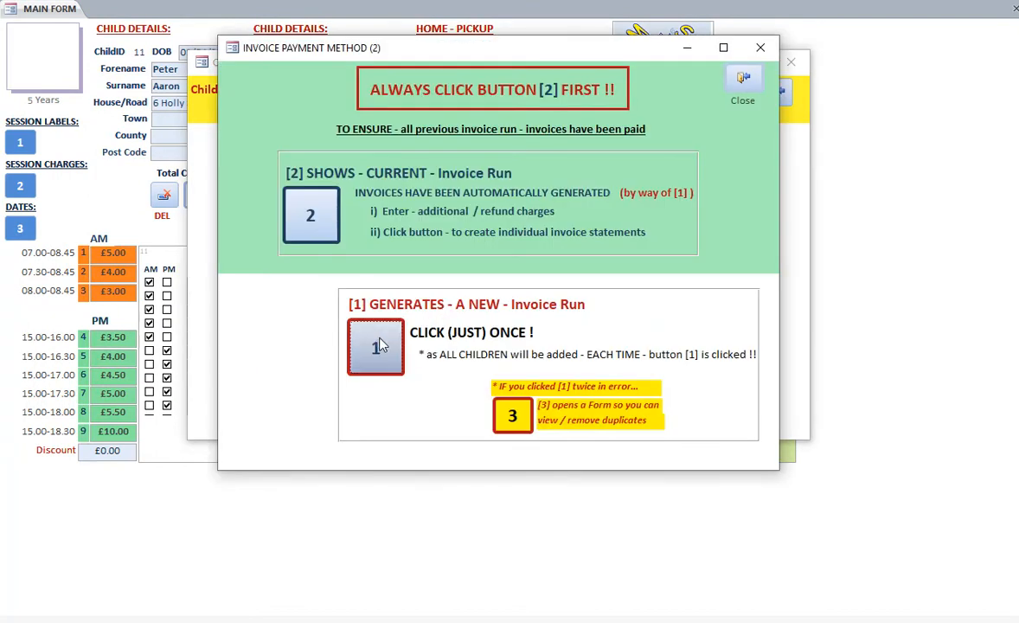
pyautogui.click(310, 218)
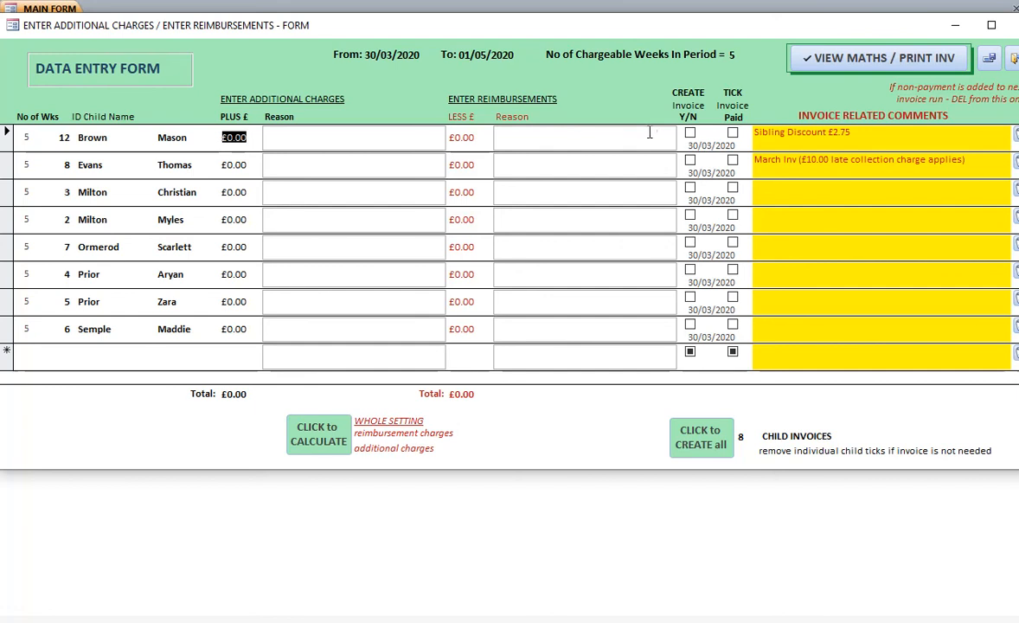
pyautogui.click(699, 443)
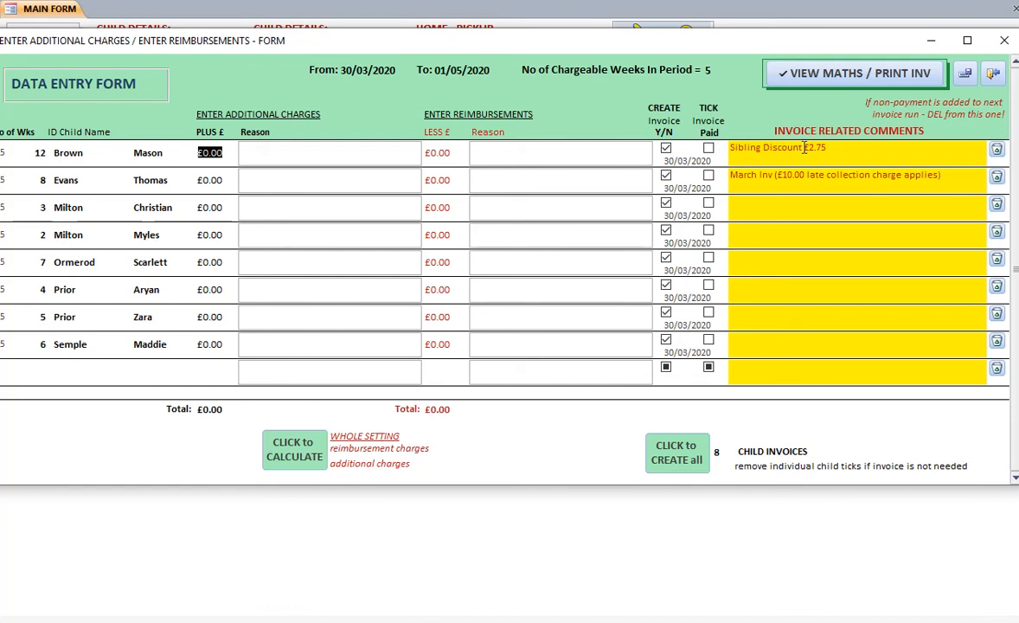
# Enter a £2.75 reimbursement for child ID 12, copying the reason "Sibling Discount" from the invoice comments
pyautogui.moveTo(805, 148); pyautogui.dragTo(699, 159)
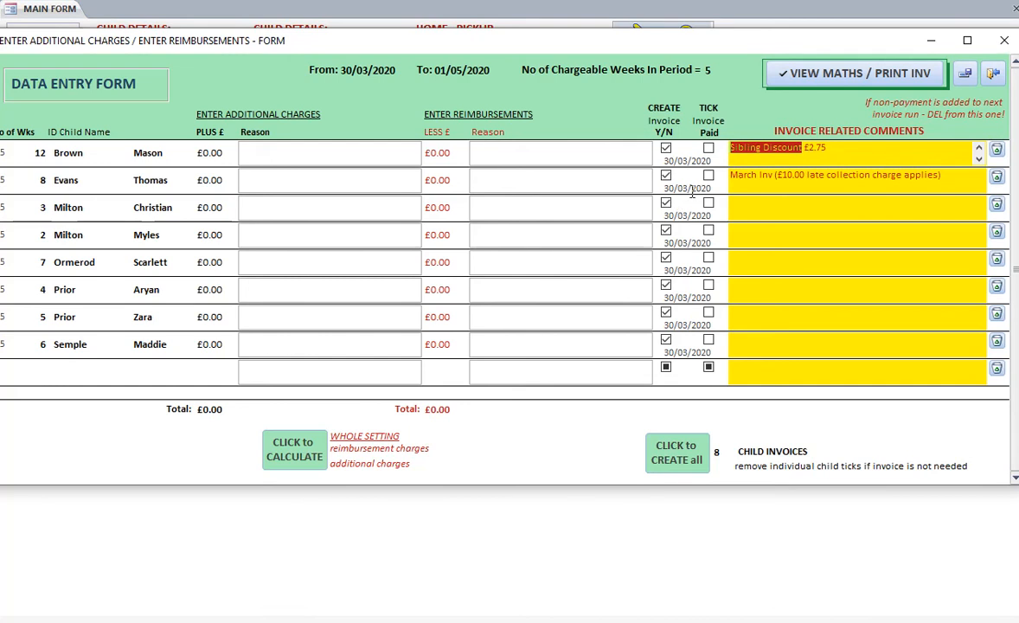
pyautogui.hotkey('ctrl', 'c')
pyautogui.click(588, 162)
pyautogui.hotkey('ctrl', 'v')
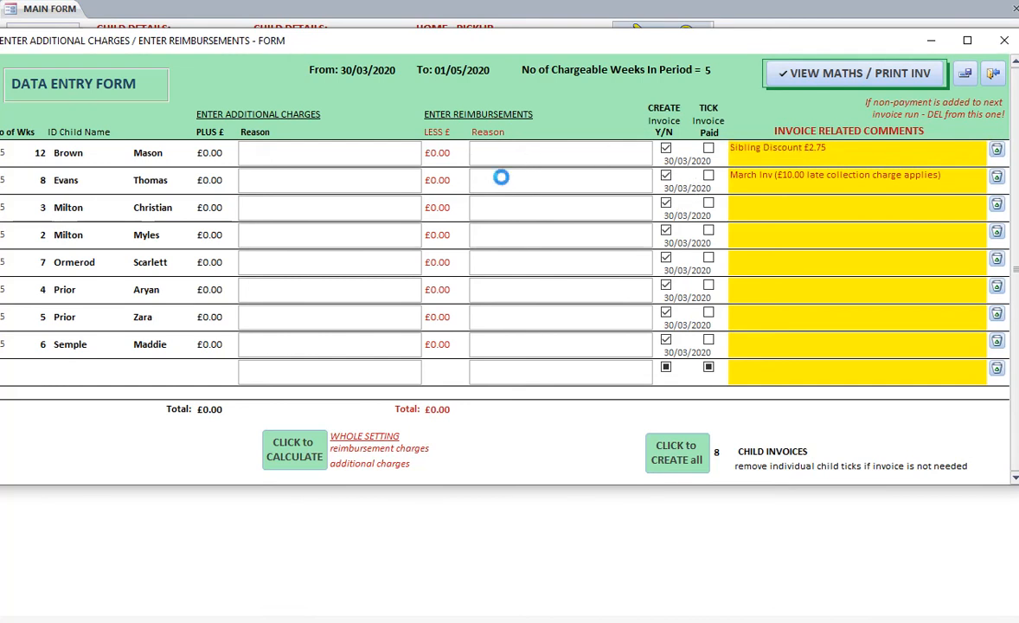
pyautogui.hotkey('shift', 'Tab')
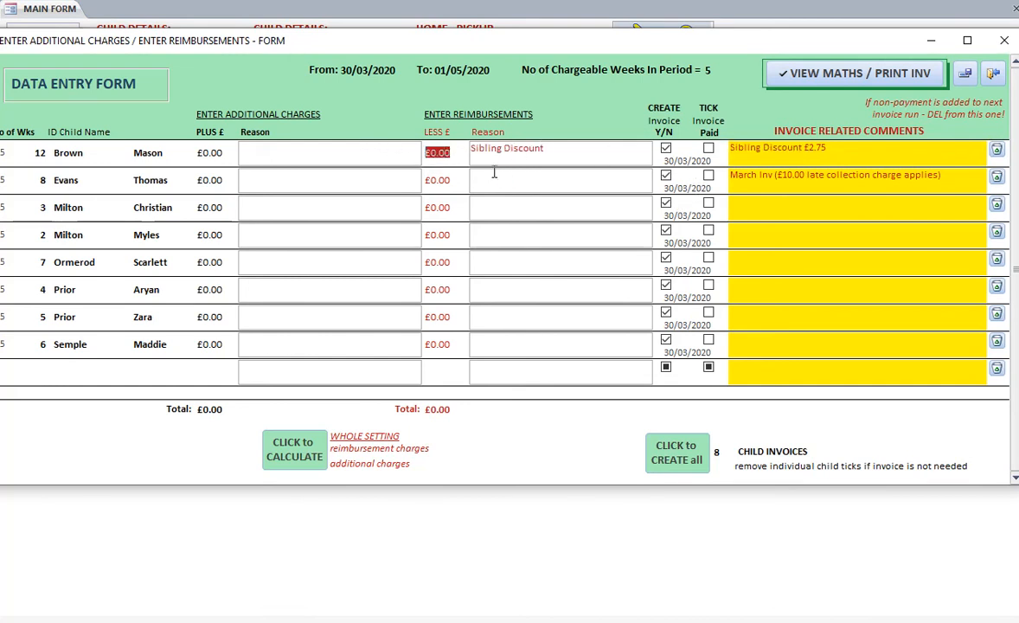
pyautogui.write('2.75')
# Add a £10.00 additional charge for child ID 12 with the reason "late collect" and save the record
pyautogui.click(279, 153)
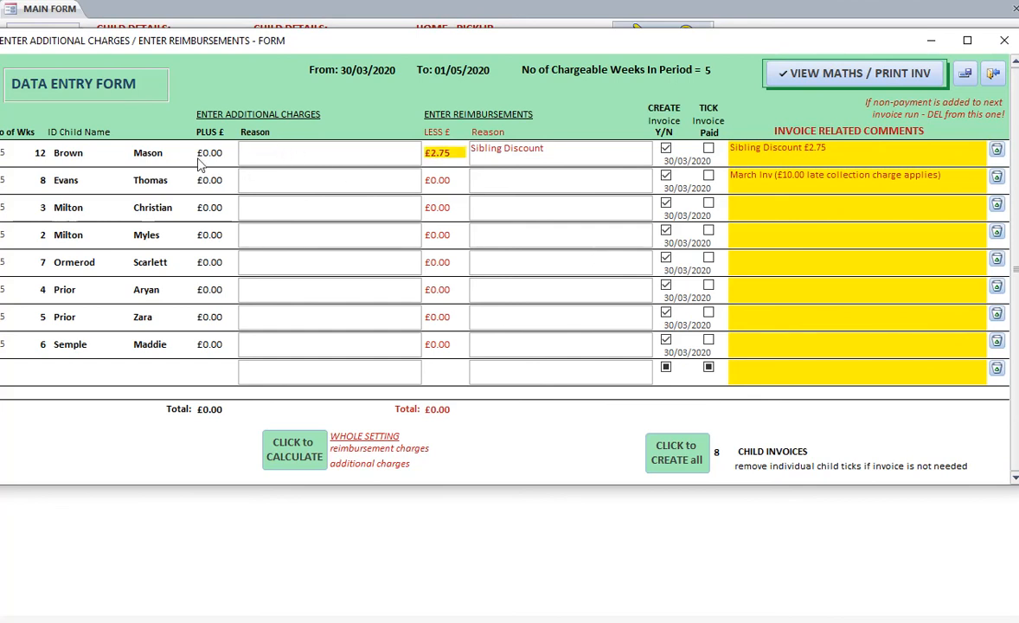
pyautogui.hotkey('shift', 'Tab')
pyautogui.write('1')
pyautogui.press('Tab')
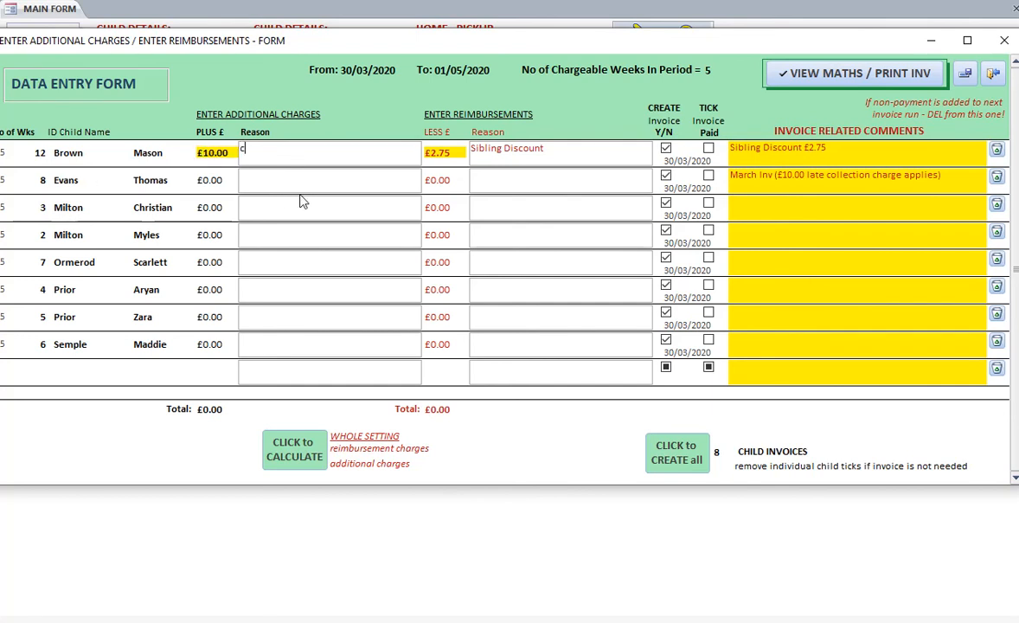
pyautogui.write('late collect')
pyautogui.click(969, 79)
# Review the invoice run calculations and the full payment invoice for child ID 12, then close the invoice run forms
pyautogui.click(753, 74)
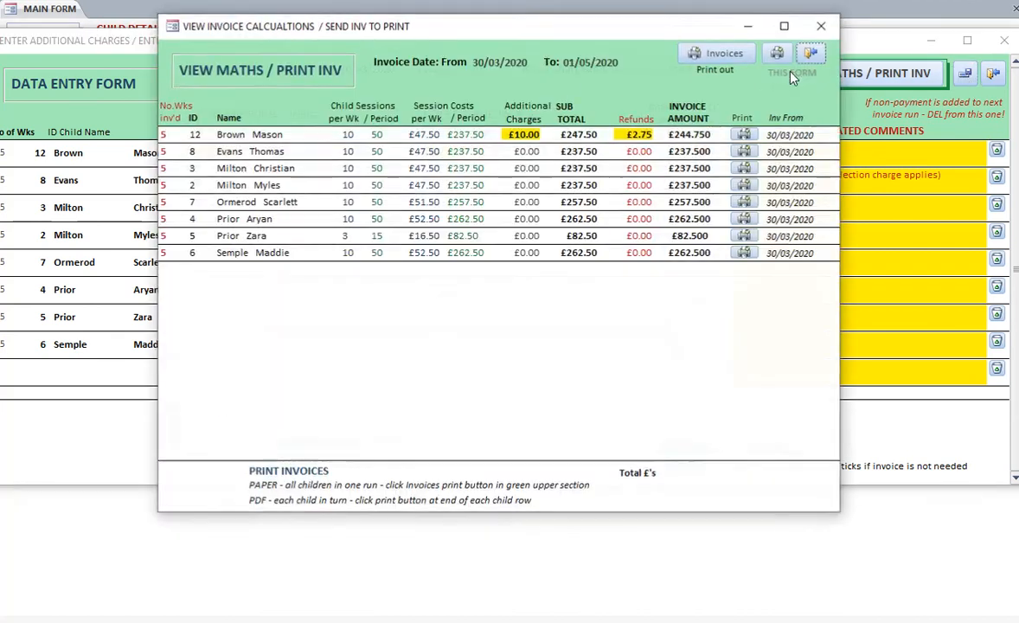
pyautogui.moveTo(437, 26); pyautogui.dragTo(375, 25)
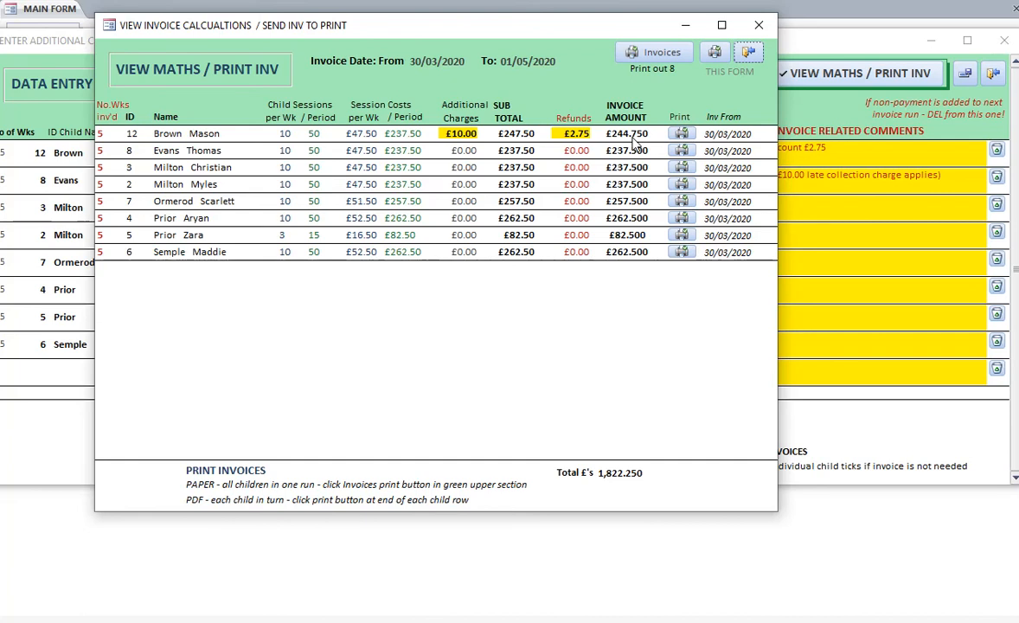
pyautogui.click(682, 136)
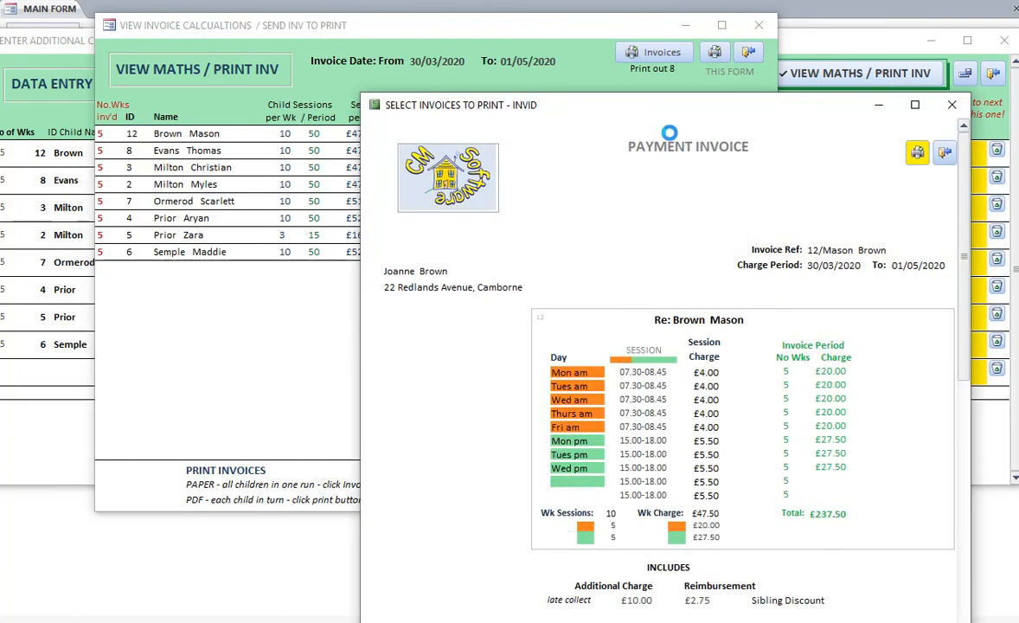
pyautogui.moveTo(680, 116); pyautogui.dragTo(496, 27)
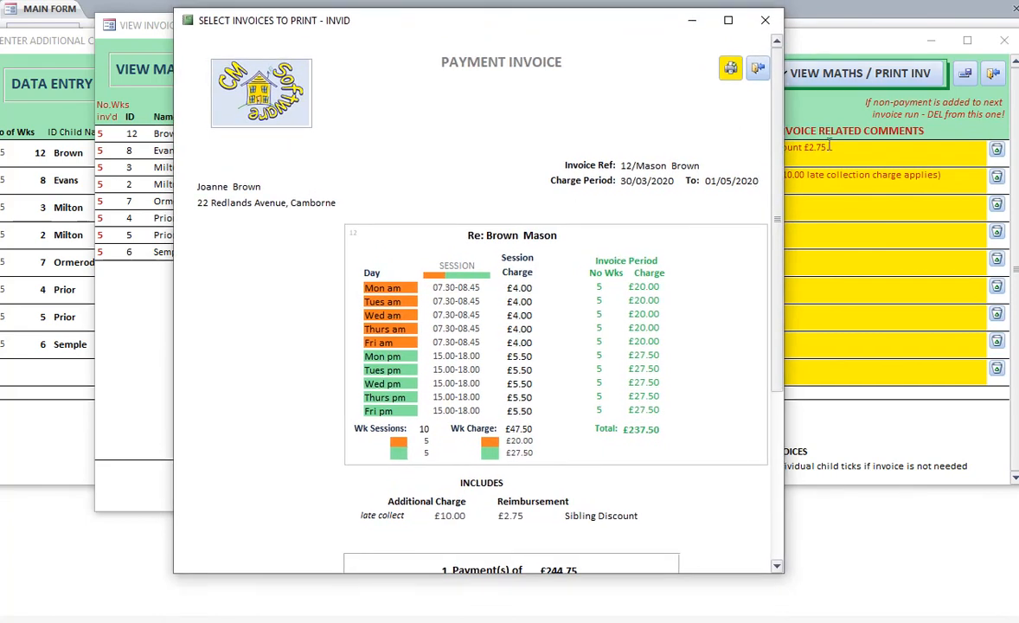
pyautogui.moveTo(778, 129); pyautogui.dragTo(776, 217)
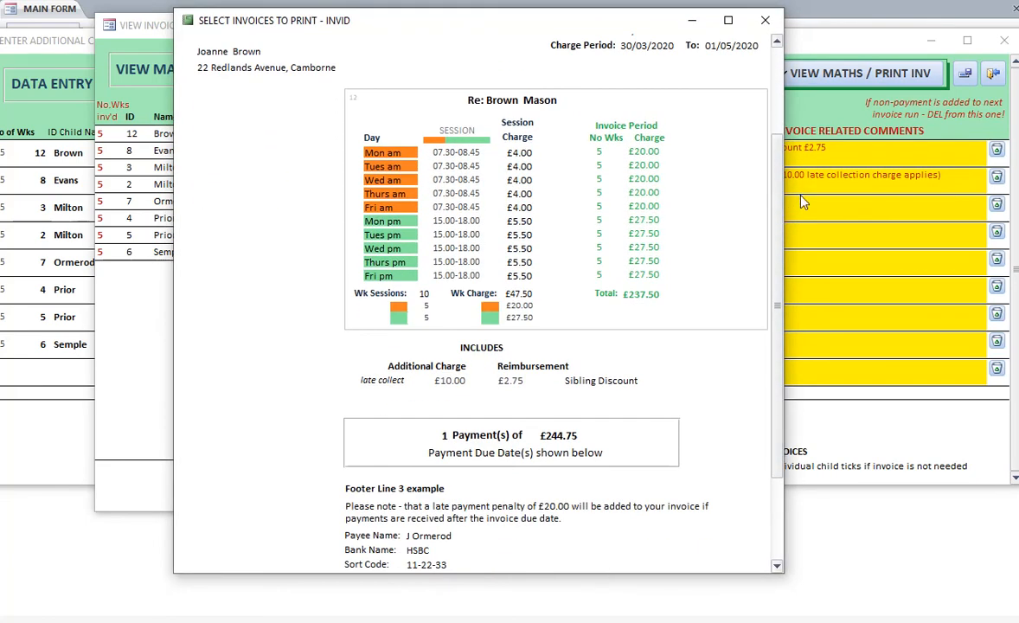
pyautogui.click(765, 21)
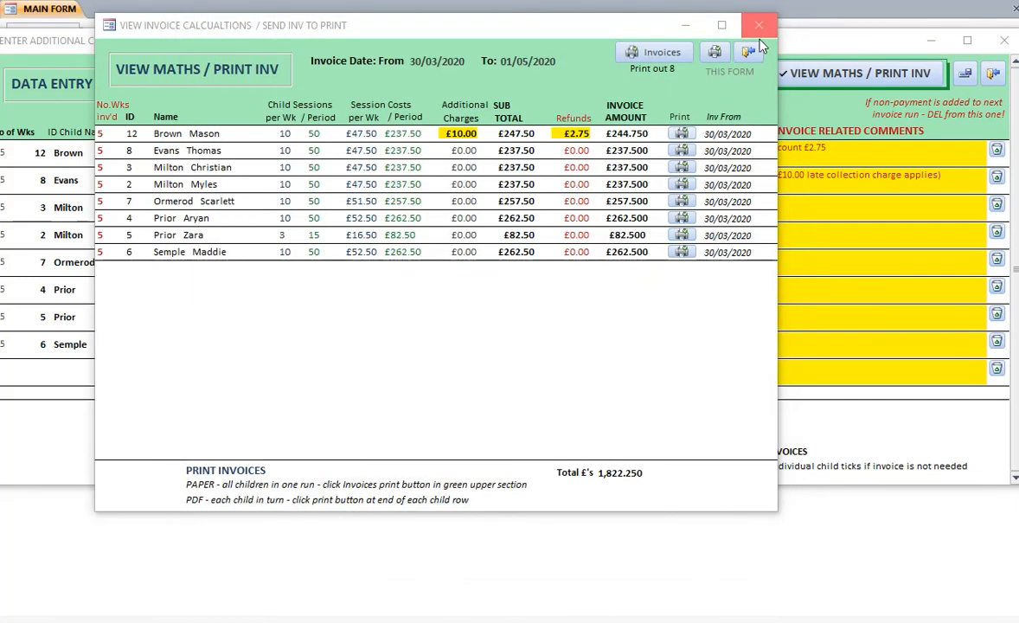
pyautogui.click(740, 46)
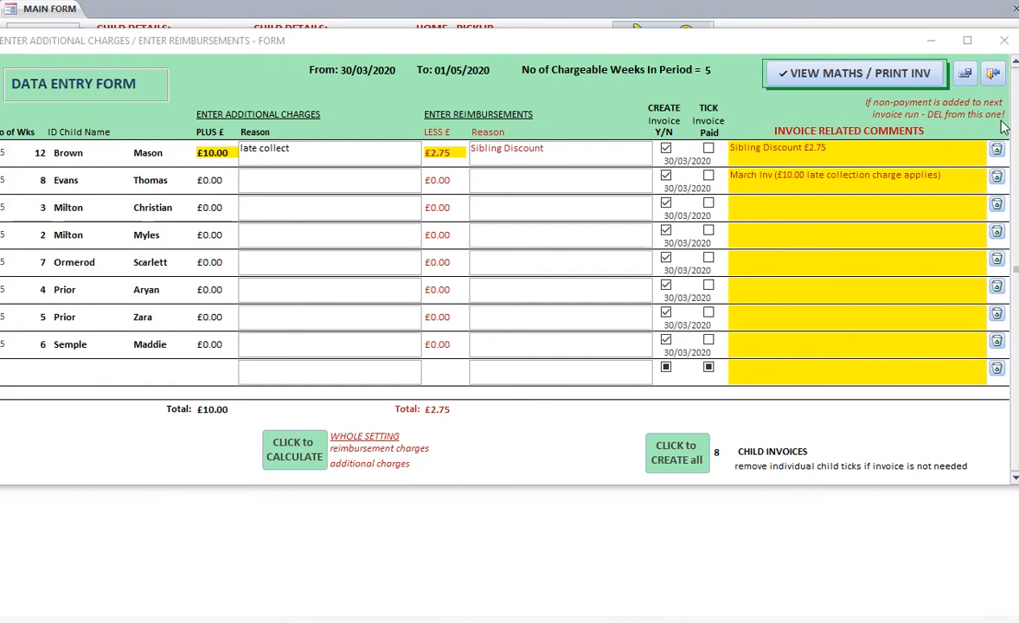
pyautogui.click(993, 72)
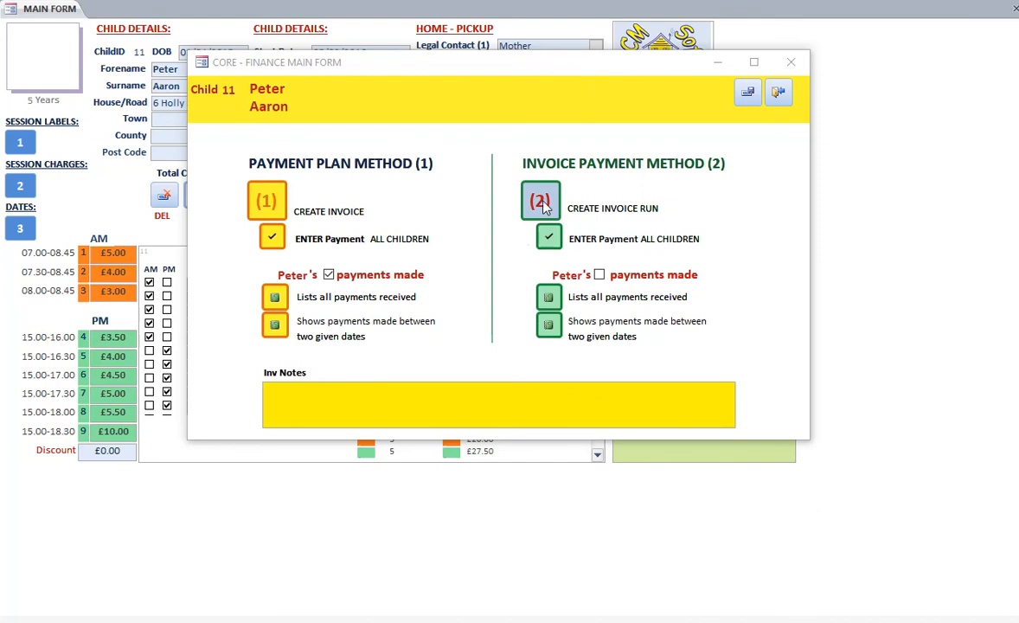
# Open the method 2 payment entry form for all children and place the invoiced amounts report beside it
pyautogui.click(553, 240)
pyautogui.click(551, 240)
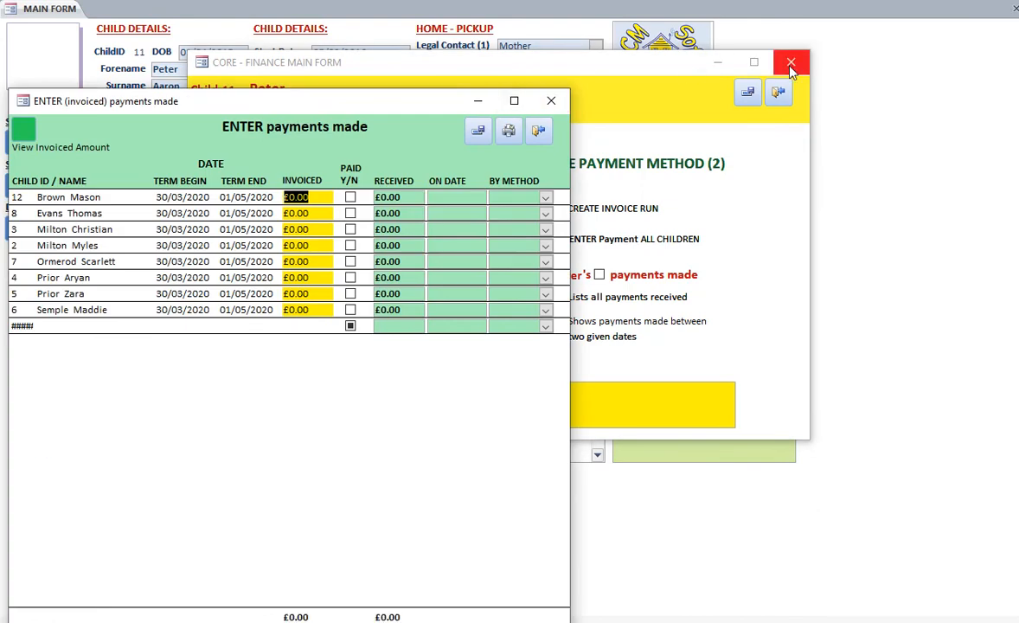
pyautogui.click(788, 66)
pyautogui.moveTo(262, 109); pyautogui.dragTo(443, 63)
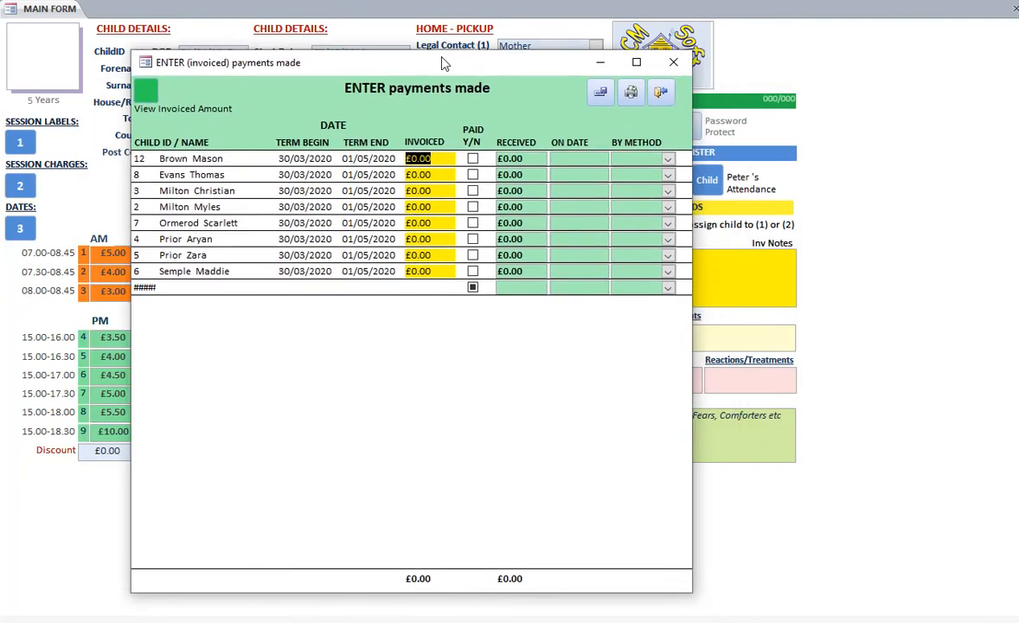
pyautogui.click(145, 88)
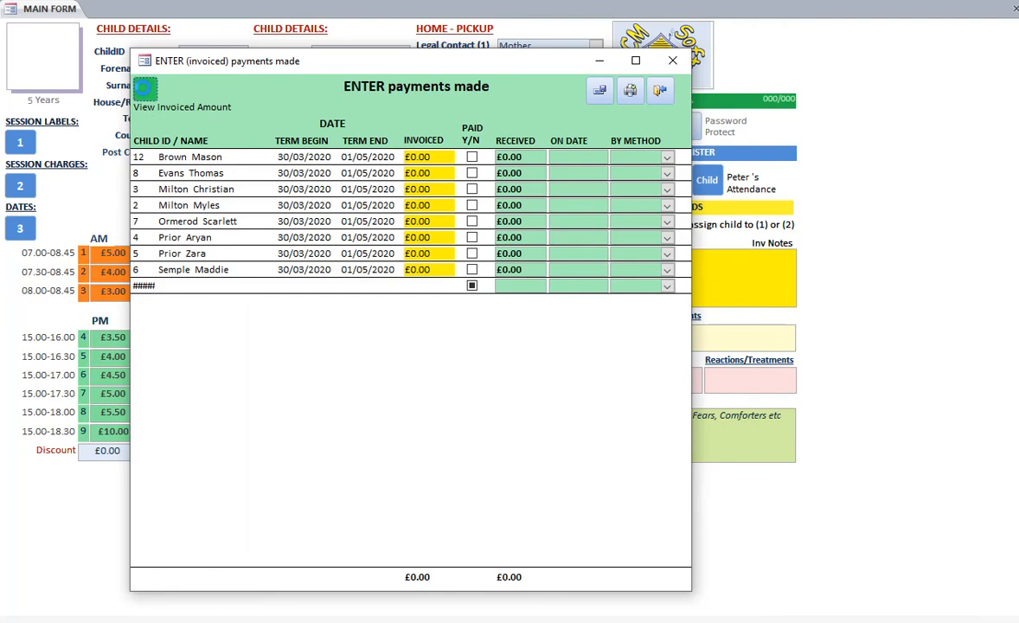
pyautogui.moveTo(108, 124); pyautogui.dragTo(745, 65)
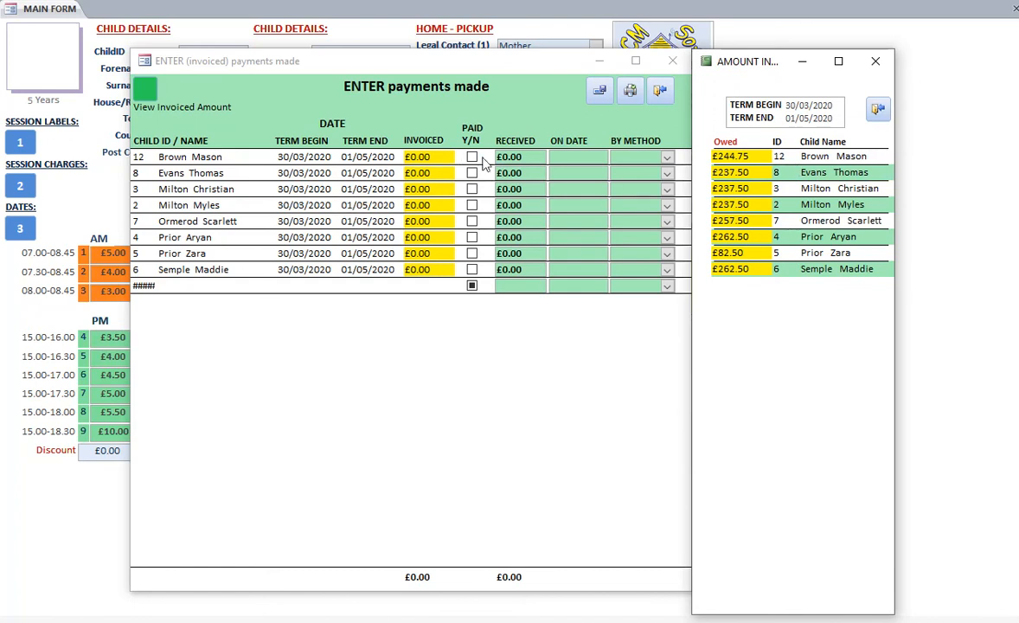
# Enter the invoiced amounts £244.75 for child ID 12 and £237.50 for each of child IDs 8, 3 and 2
pyautogui.click(413, 156)
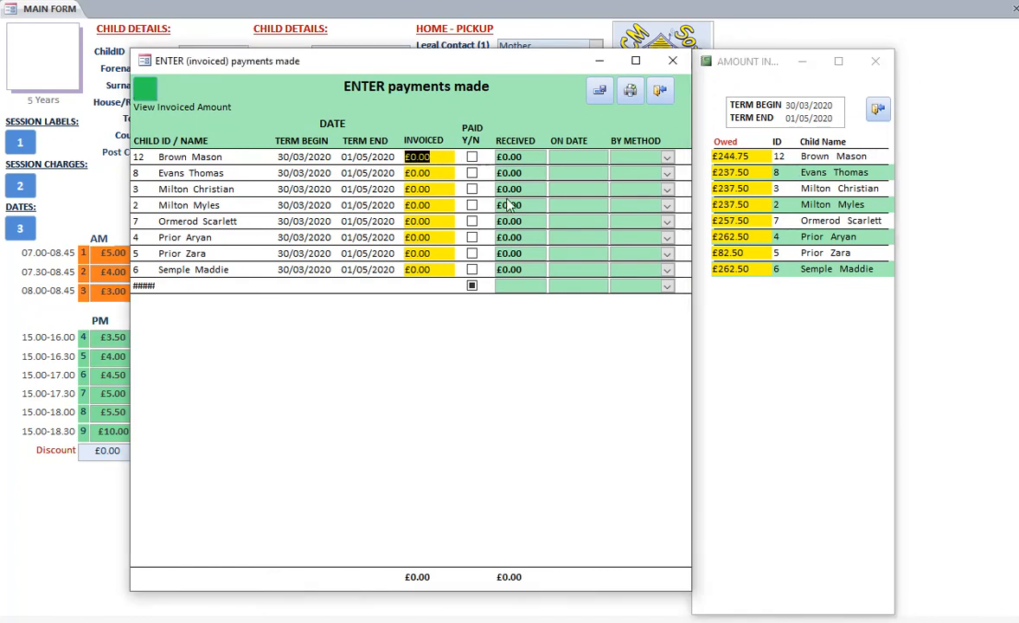
pyautogui.write('244.75')
pyautogui.press('Return')
pyautogui.write('237.5')
pyautogui.press('Return')
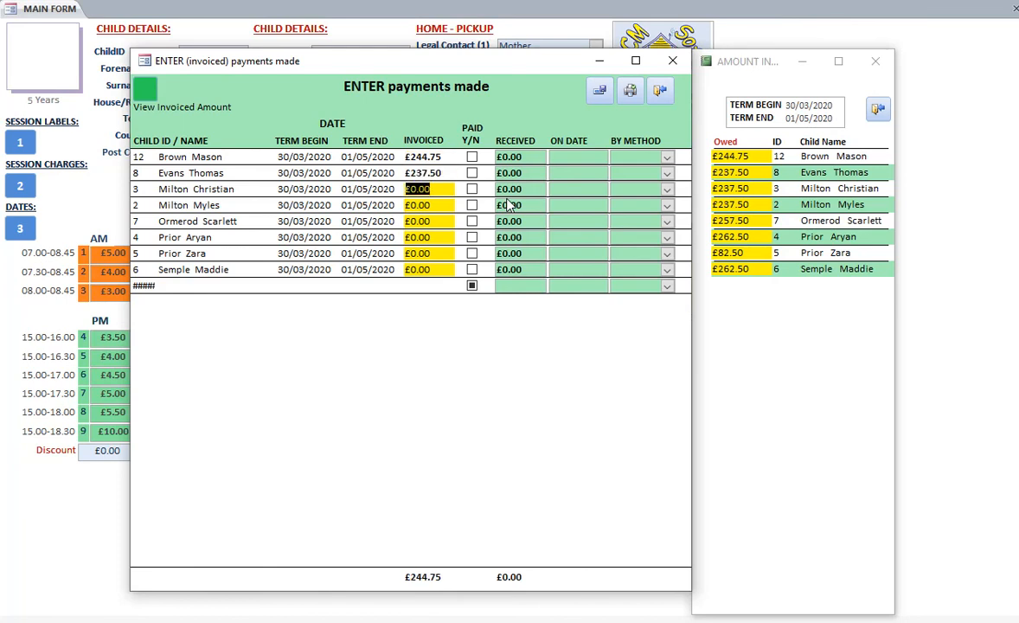
pyautogui.write('237.5')
pyautogui.press('Return')
pyautogui.write('237.5')
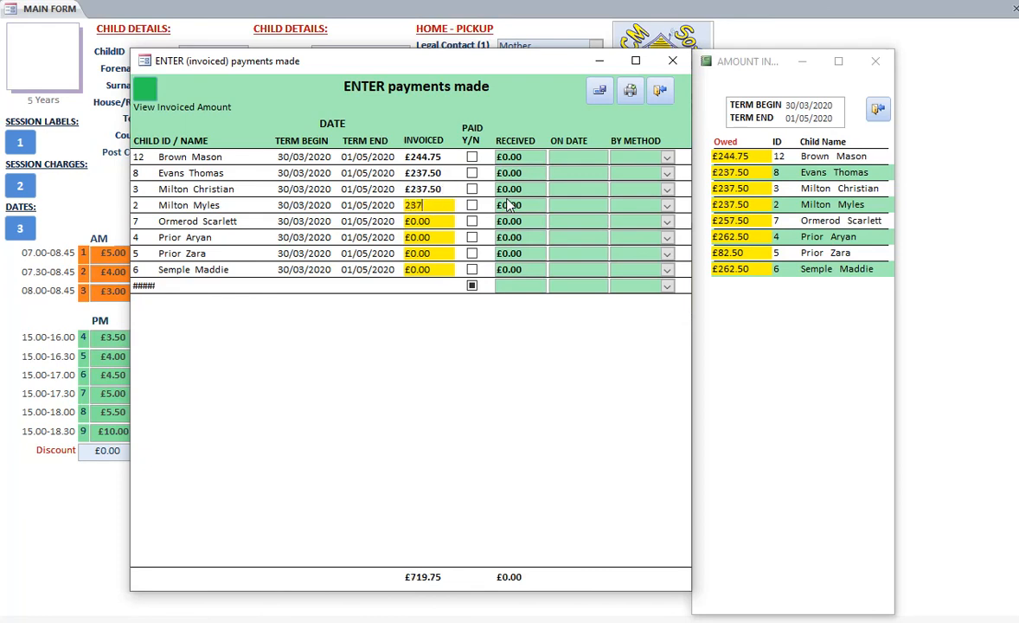
pyautogui.press('Return')
# Enter invoiced amounts of £257.50, £262.50, £82.50 and £262.50 for child IDs 7, 4, 5 and 6, then close the report and payment form
pyautogui.write('257.5')
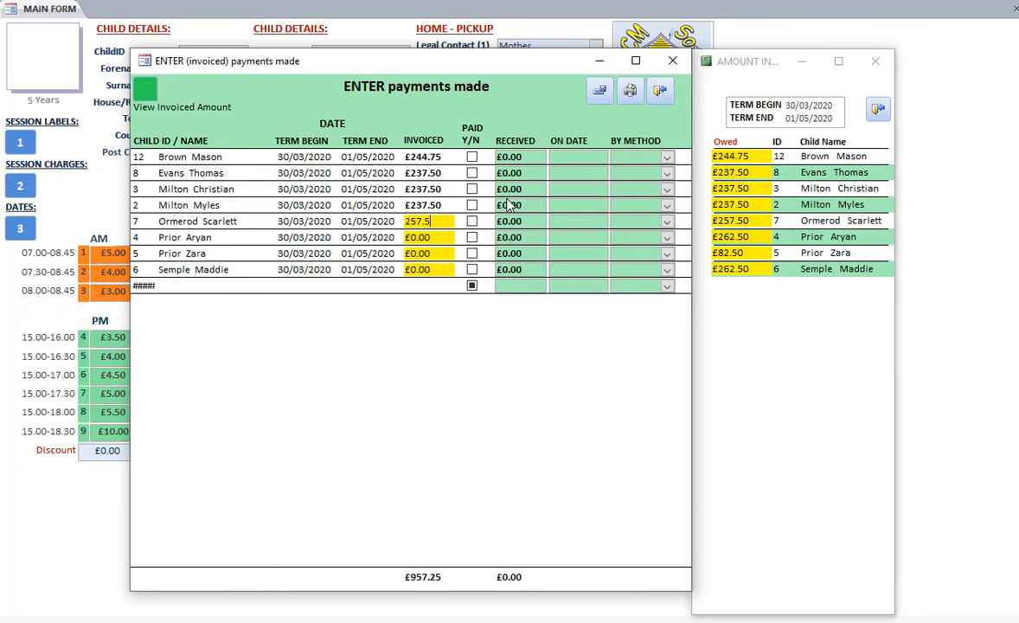
pyautogui.press('Return')
pyautogui.write('262.5')
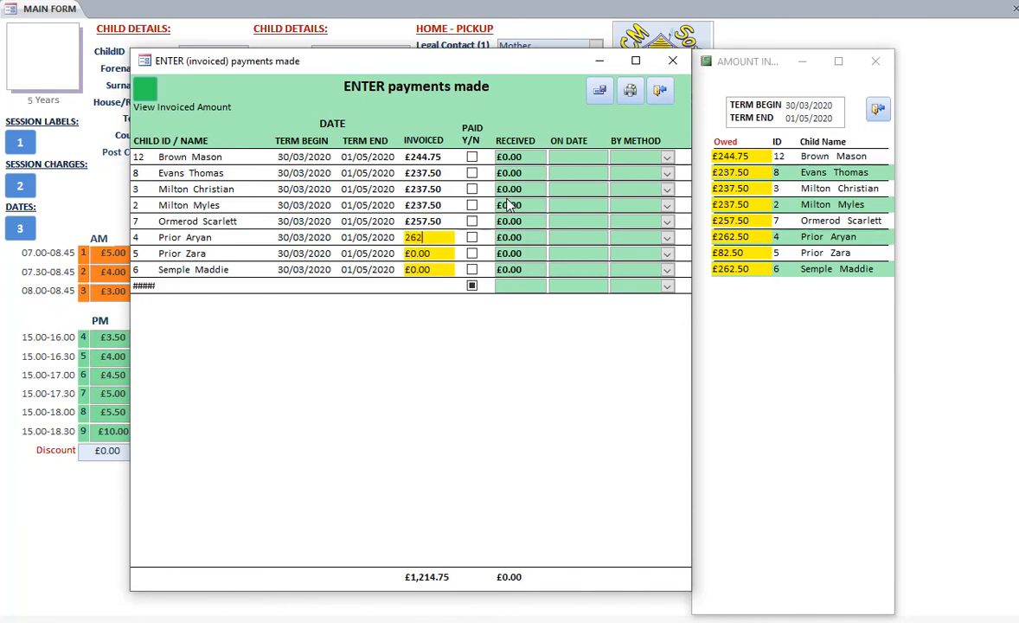
pyautogui.press('Return')
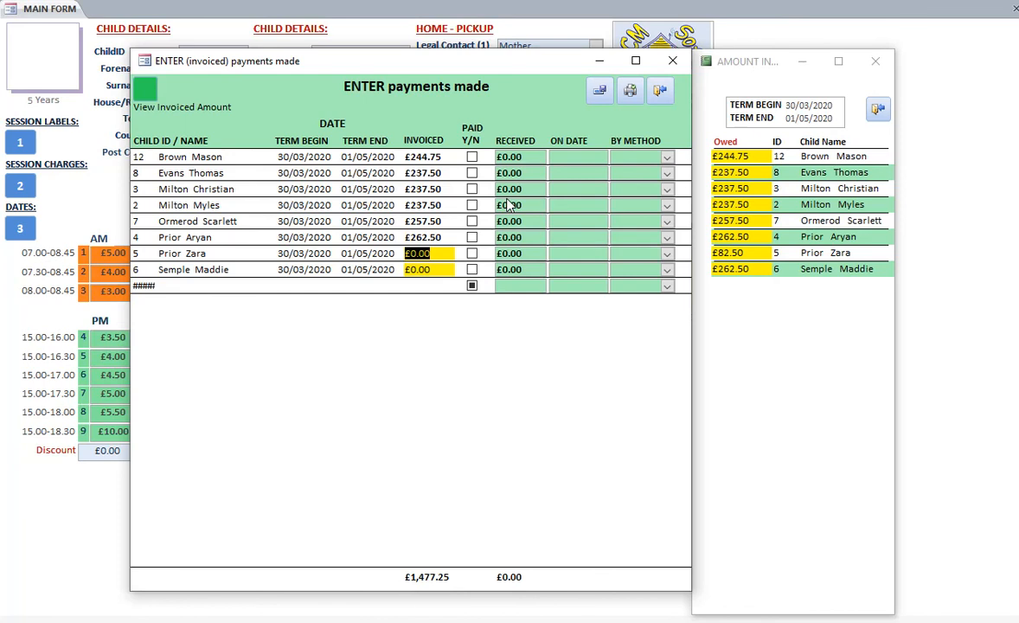
pyautogui.write('82.5')
pyautogui.press('Return')
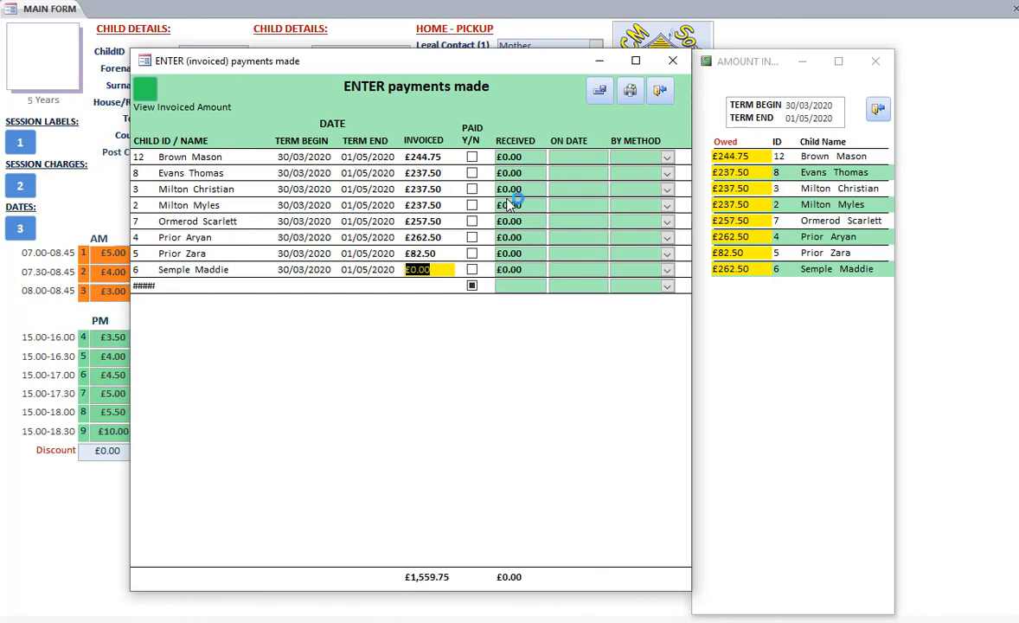
pyautogui.write('262.5')
pyautogui.press('Return')
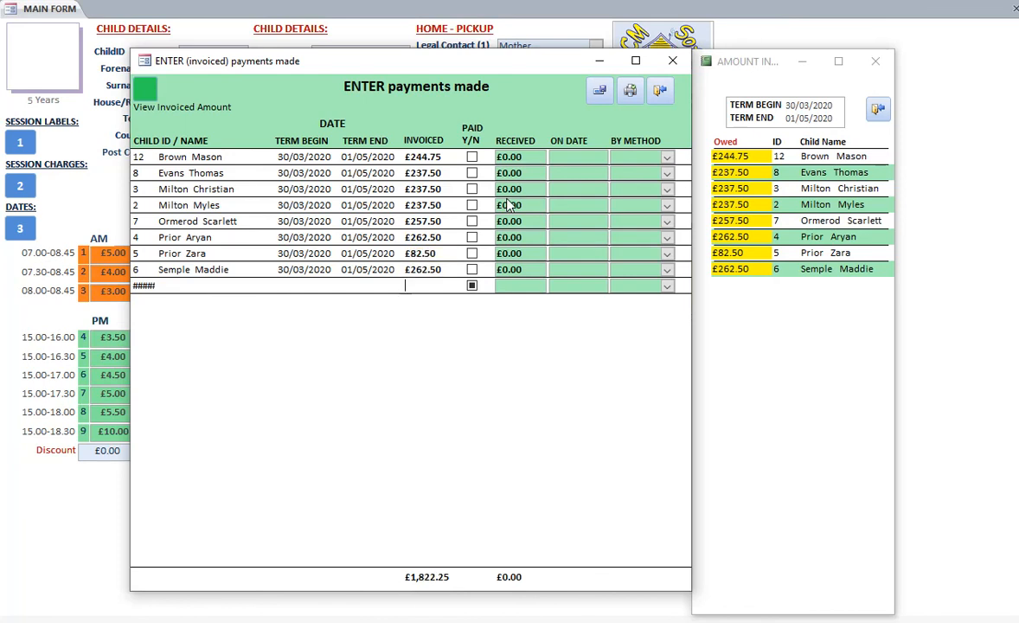
pyautogui.click(878, 108)
pyautogui.click(879, 108)
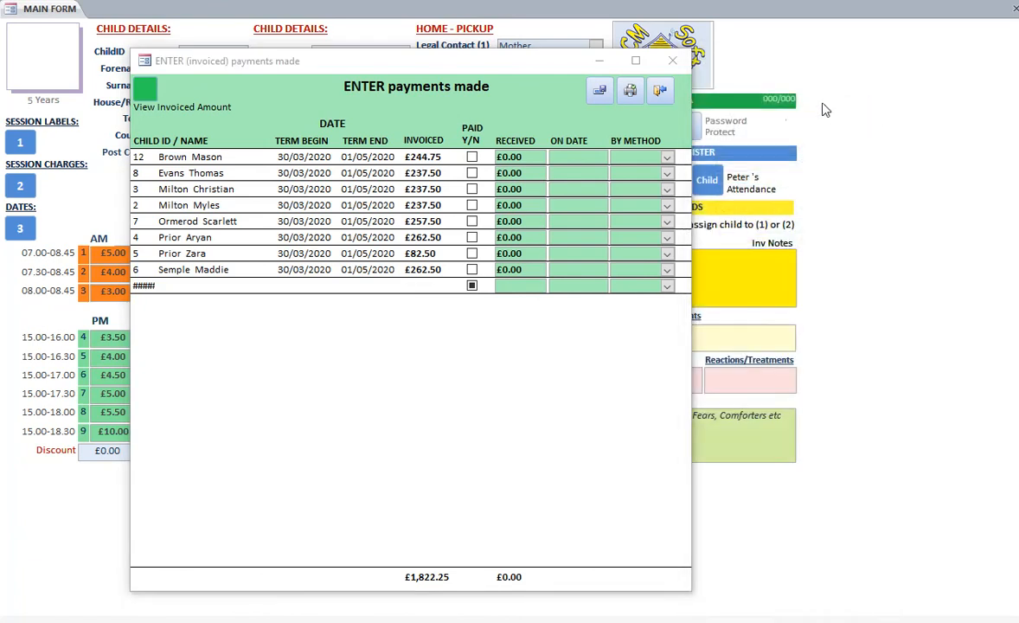
pyautogui.click(660, 91)
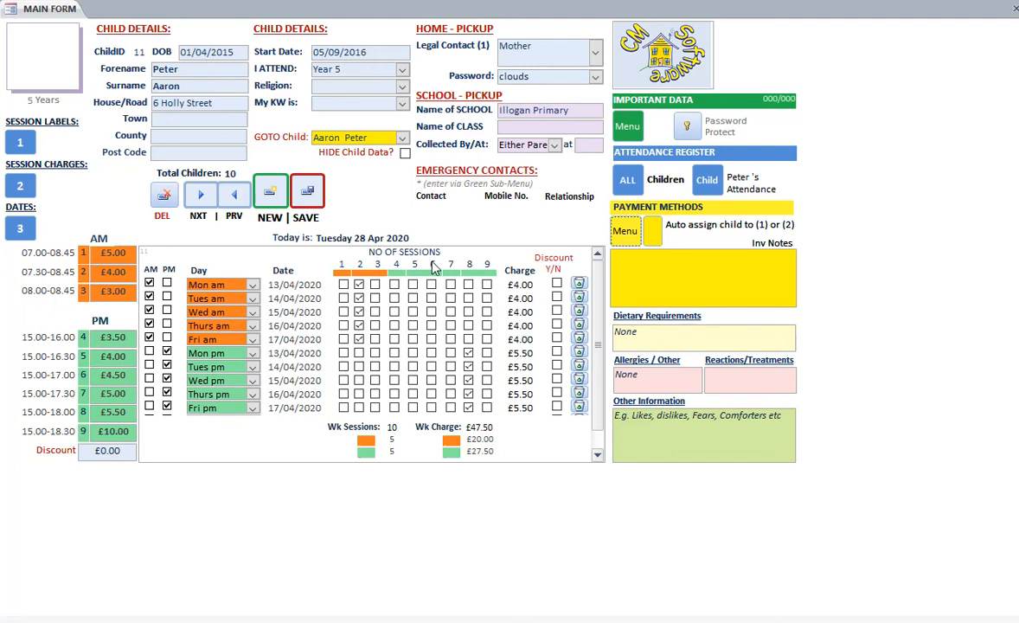
# Reopen the method 2 payment entry form for all children and reposition it so all its columns and totals show
pyautogui.click(629, 241)
pyautogui.click(549, 237)
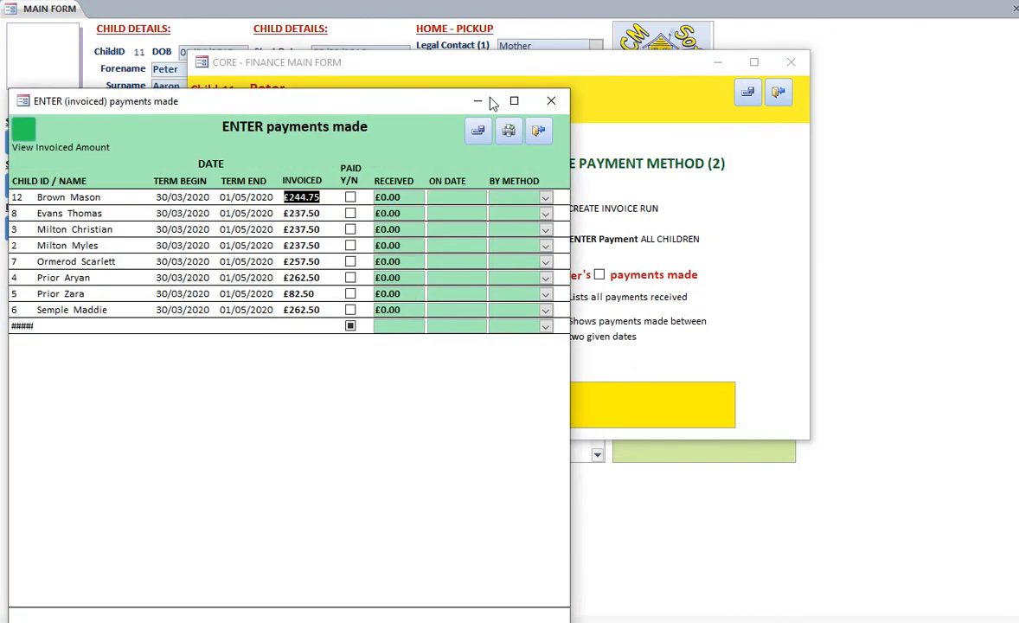
pyautogui.moveTo(391, 108); pyautogui.dragTo(525, 48)
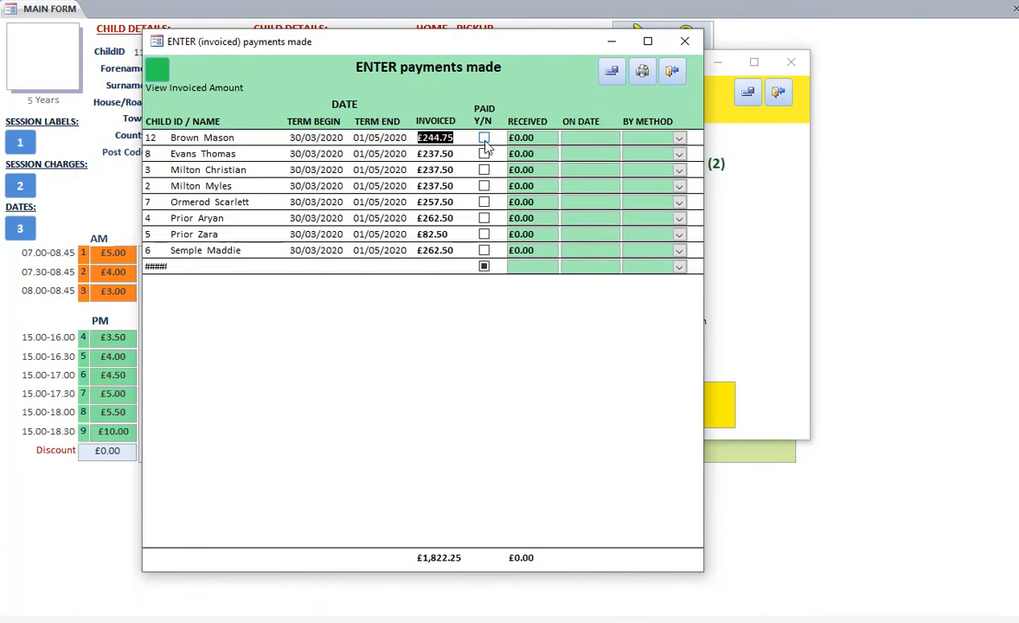
# Record full payments received: £262.50 for child IDs 6 and 4, £82.50 for 5, £257.50 for 7, and £237.50 for 2, 3 and 8
pyautogui.doubleClick(535, 250)
pyautogui.doubleClick(536, 234)
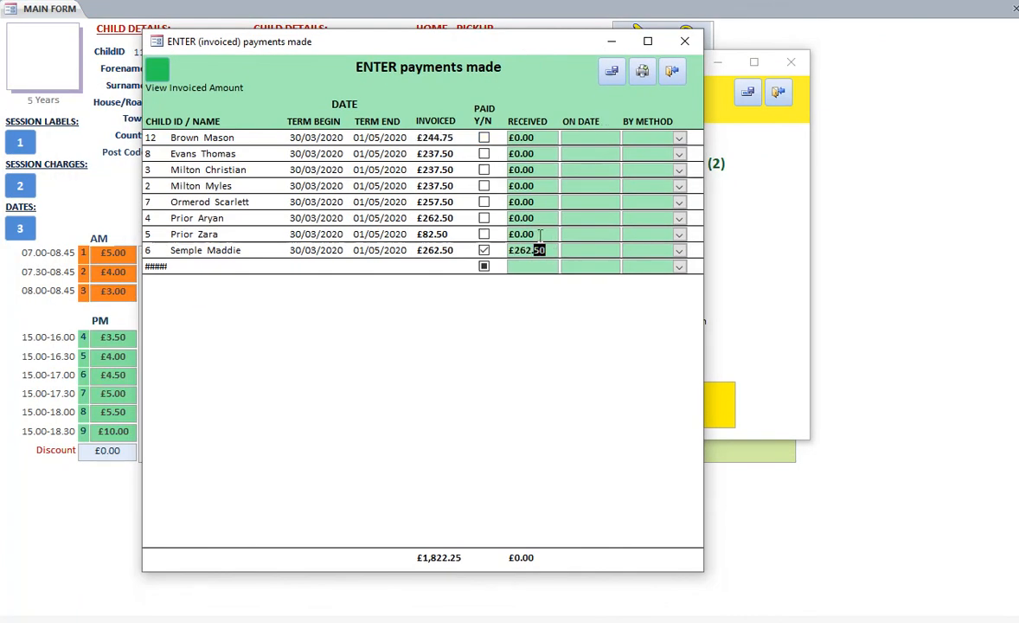
pyautogui.doubleClick(535, 218)
pyautogui.doubleClick(535, 202)
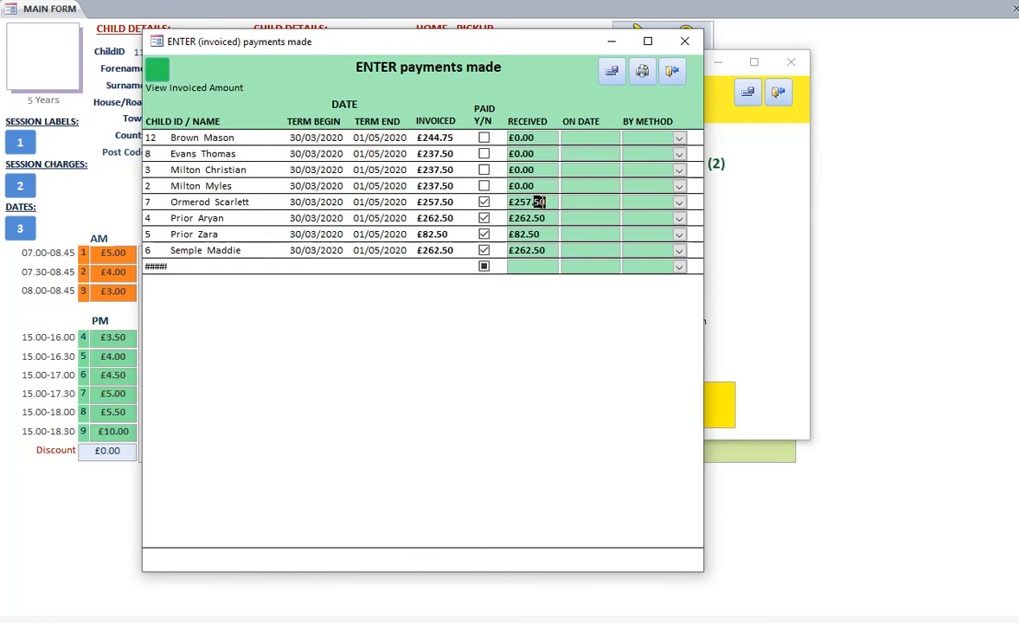
pyautogui.doubleClick(535, 186)
pyautogui.doubleClick(535, 170)
pyautogui.doubleClick(536, 153)
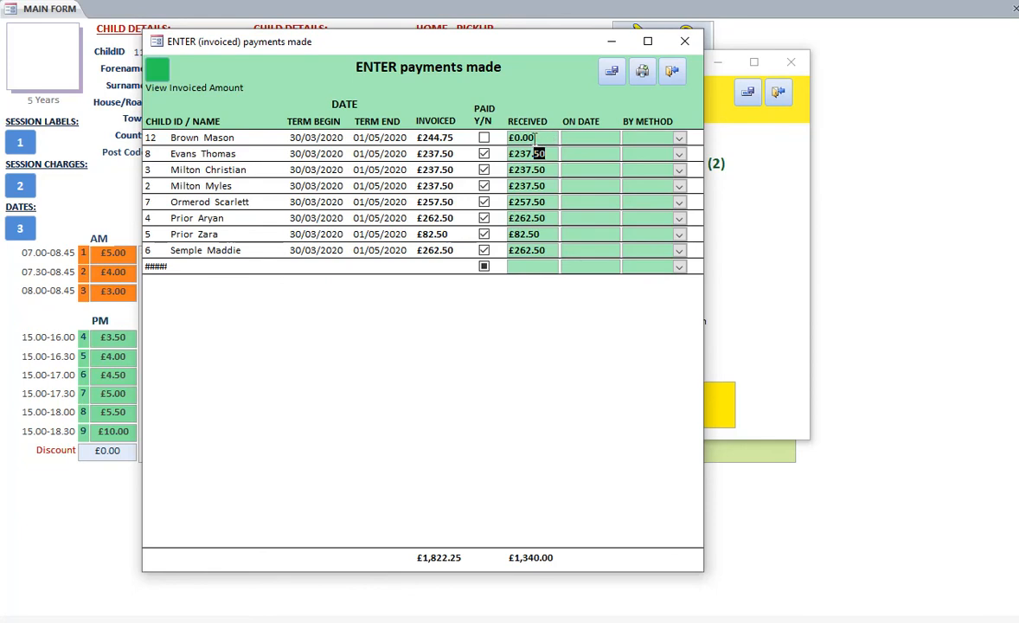
# Enter a received amount of £44.75 for child ID 12
pyautogui.click(544, 136)
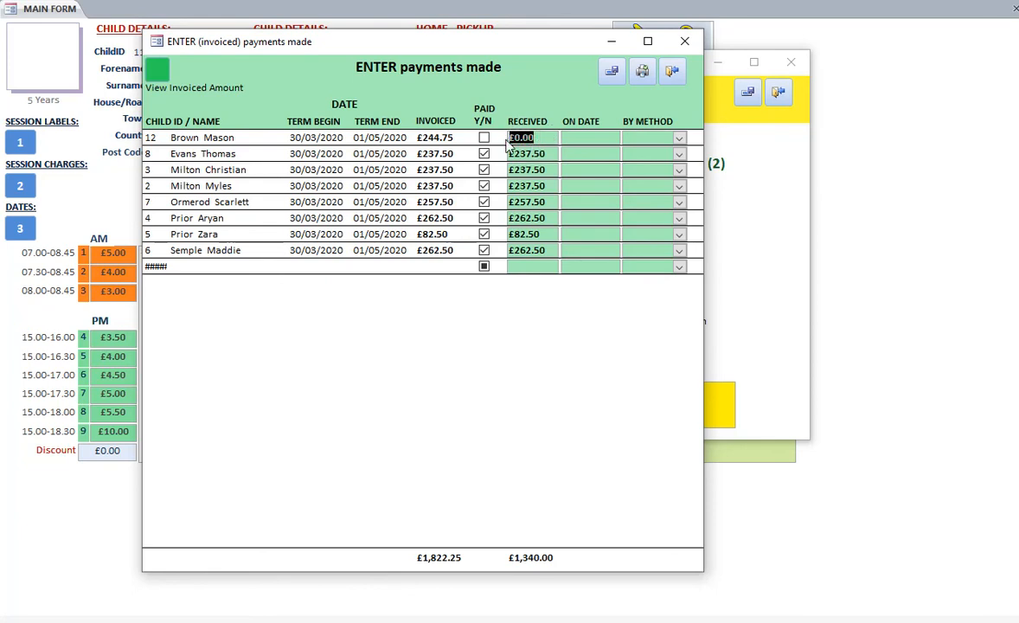
pyautogui.write('44.75')
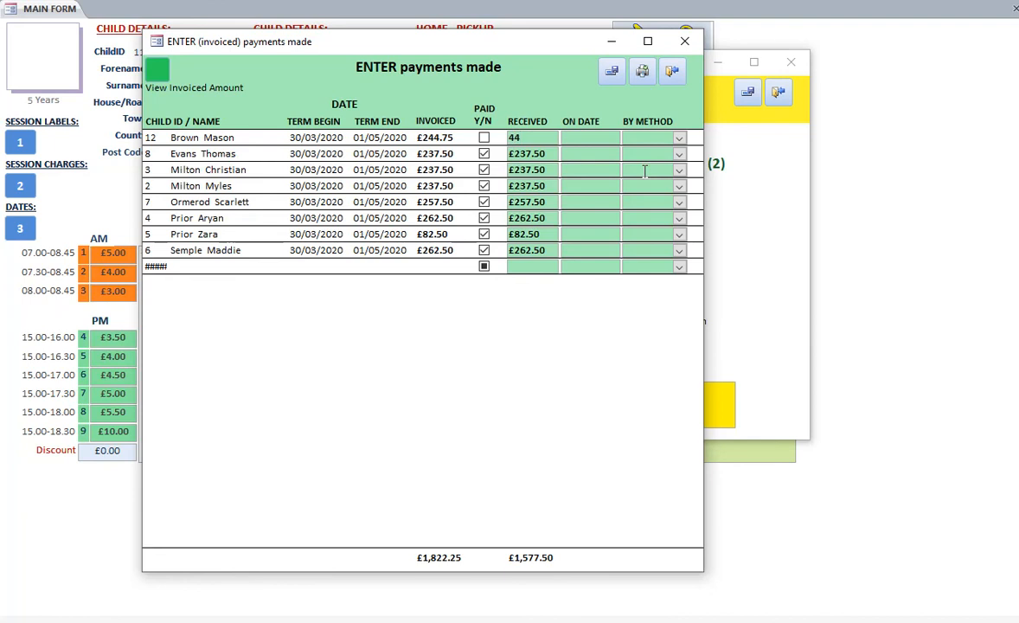
pyautogui.click(594, 158)
# Record the full £244.75 payment as received for child ID 12, then close the payment entry form and the finance form
pyautogui.doubleClick(530, 134)
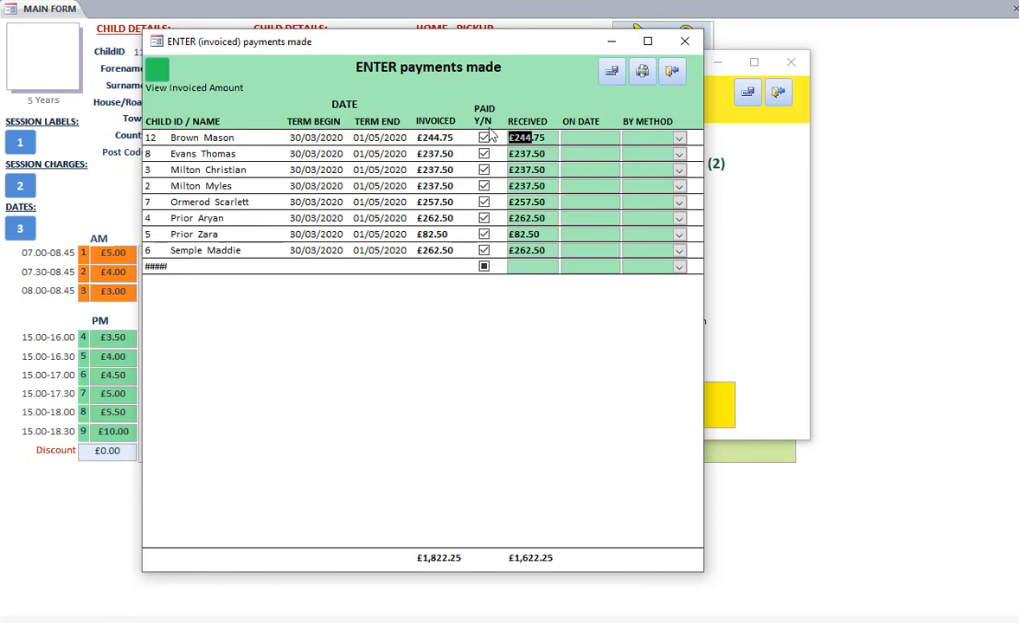
pyautogui.click(674, 72)
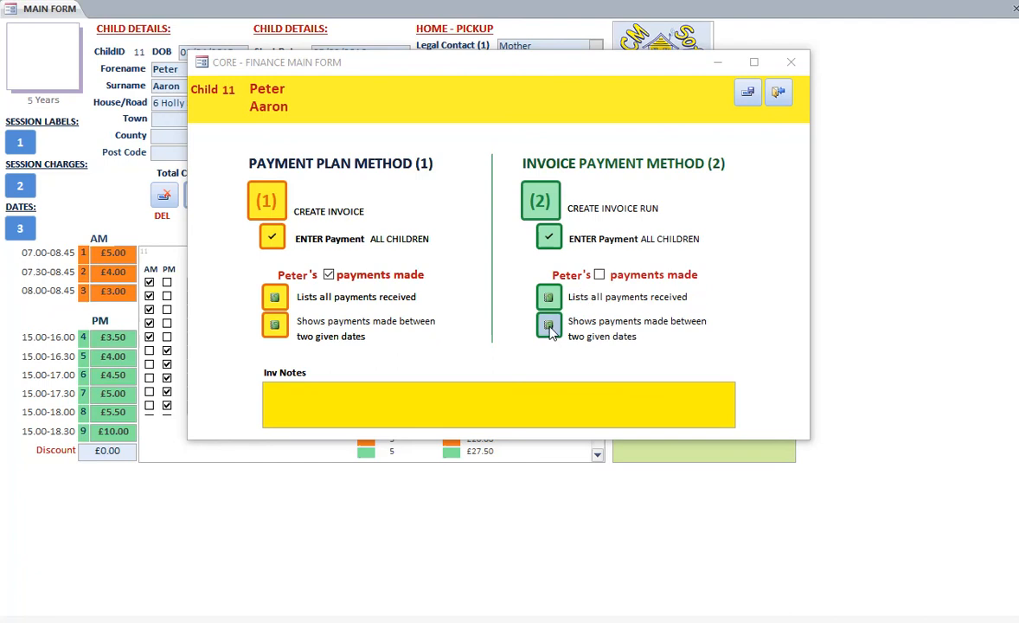
pyautogui.click(783, 97)
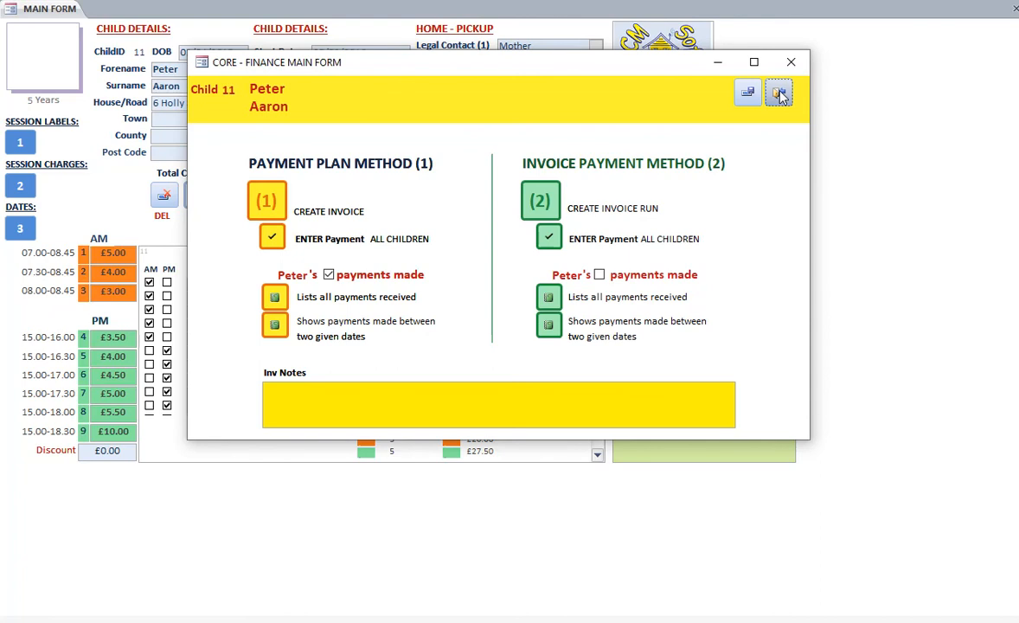